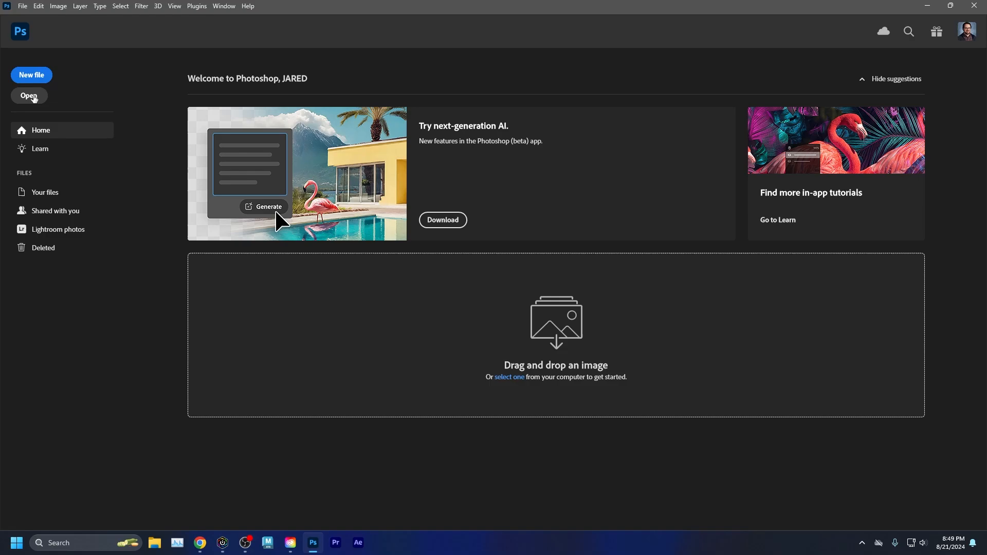
pyautogui.click(35, 98)
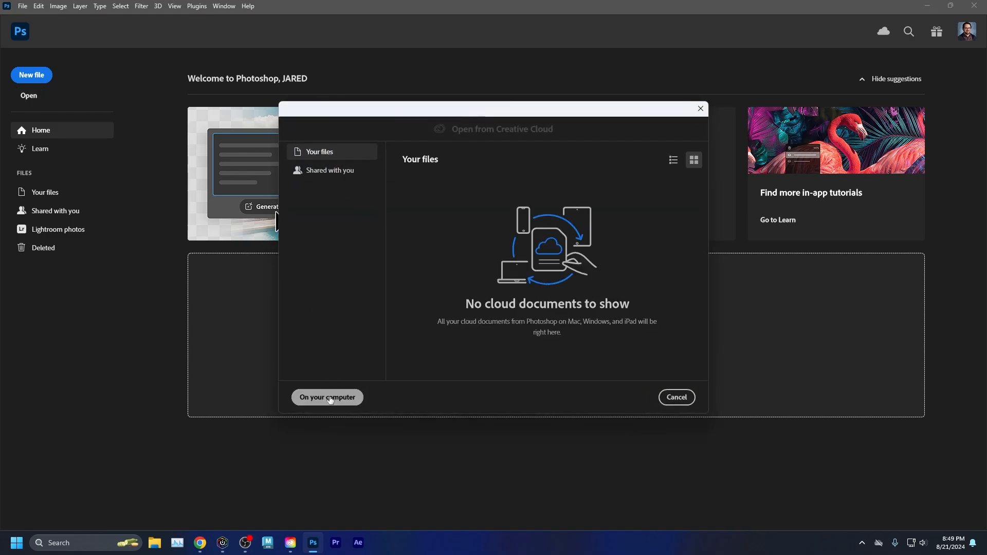
pyautogui.moveTo(423, 111); pyautogui.dragTo(350, 113)
pyautogui.click(255, 399)
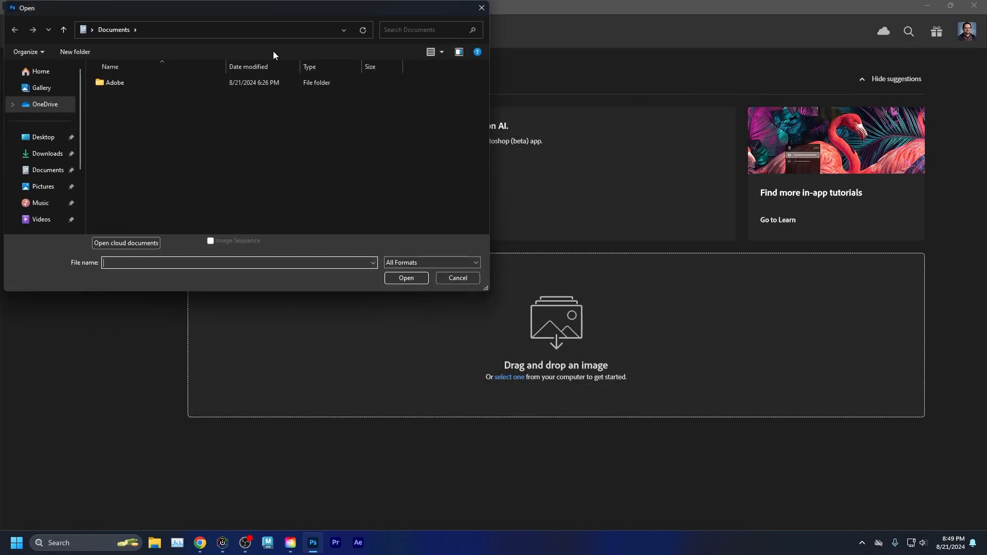
pyautogui.moveTo(257, 8); pyautogui.dragTo(527, 81)
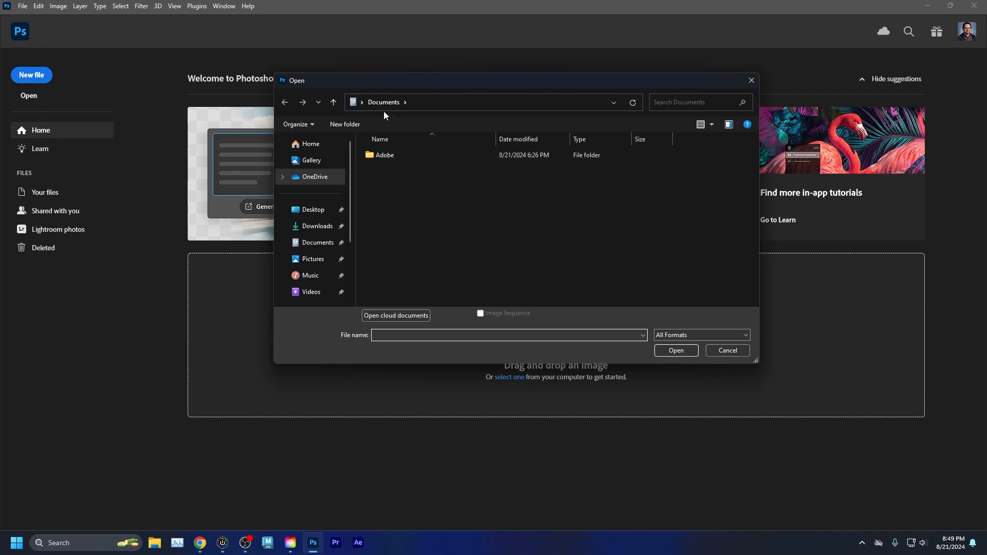
pyautogui.click(334, 102)
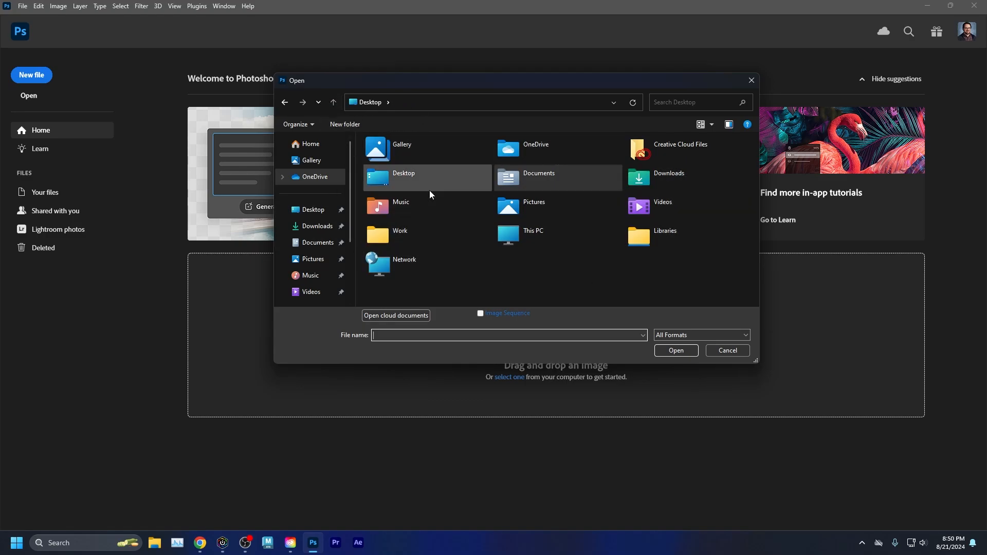
pyautogui.click(724, 351)
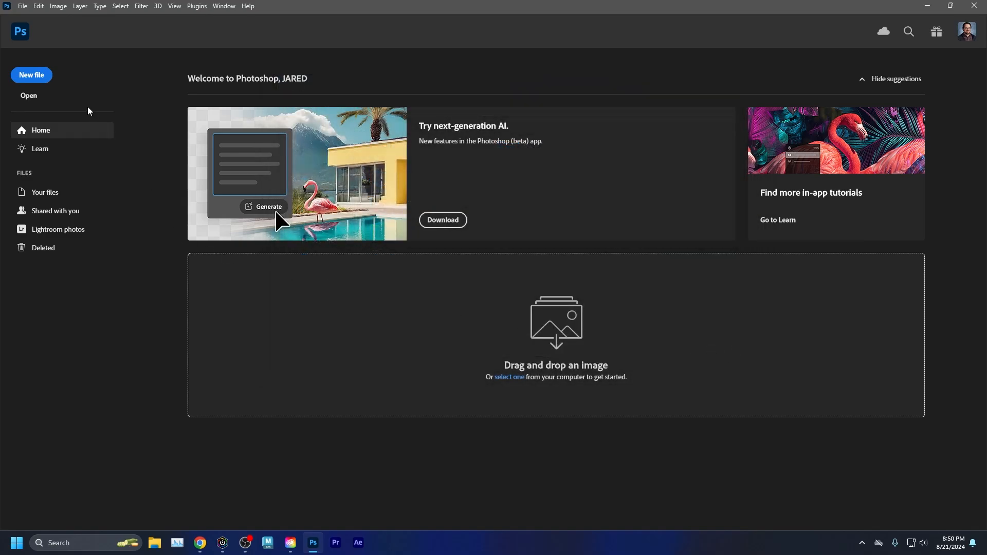
# - Create a new landscape 7 x 5 inch document at 300 pixels/inch in RGB Color with a white background
pyautogui.click(51, 76)
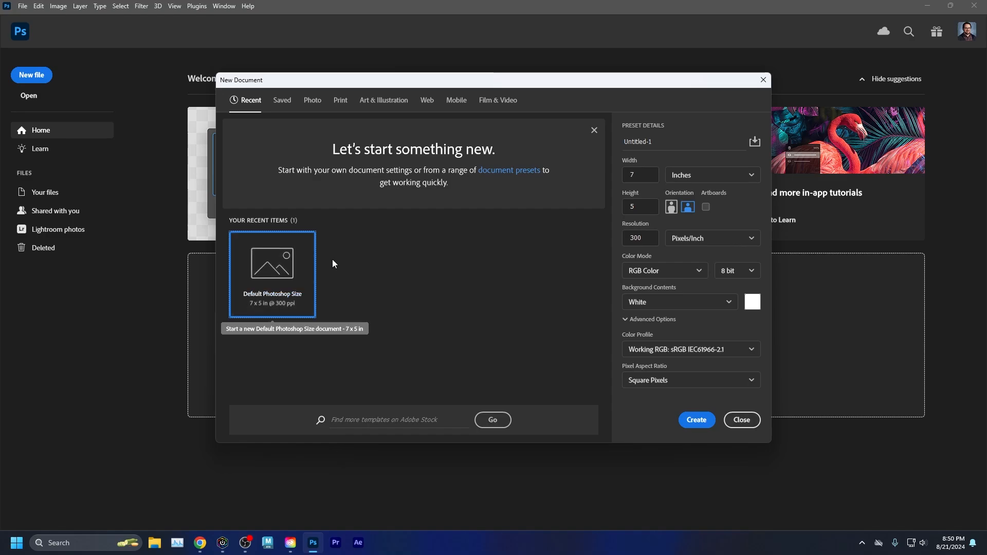
pyautogui.click(676, 141)
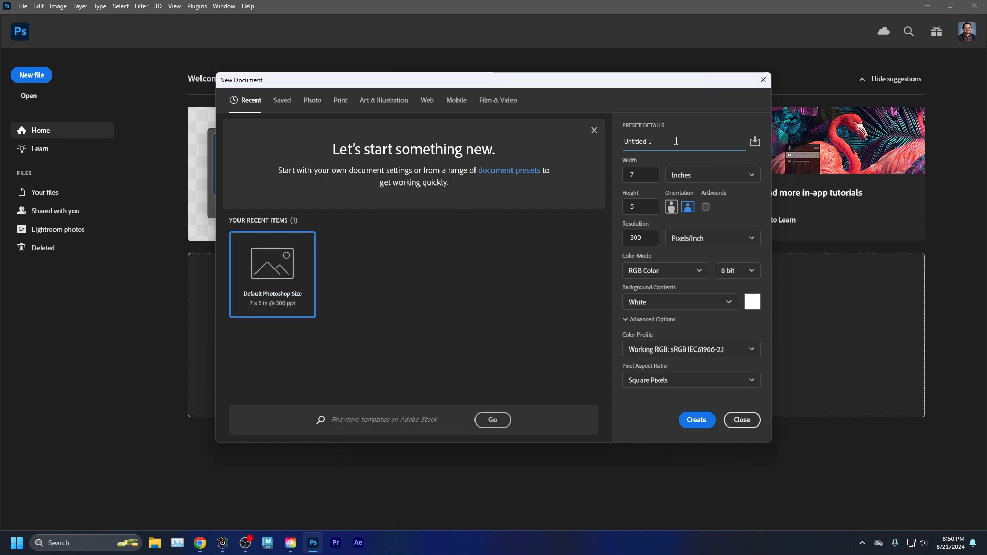
pyautogui.click(670, 206)
pyautogui.click(687, 208)
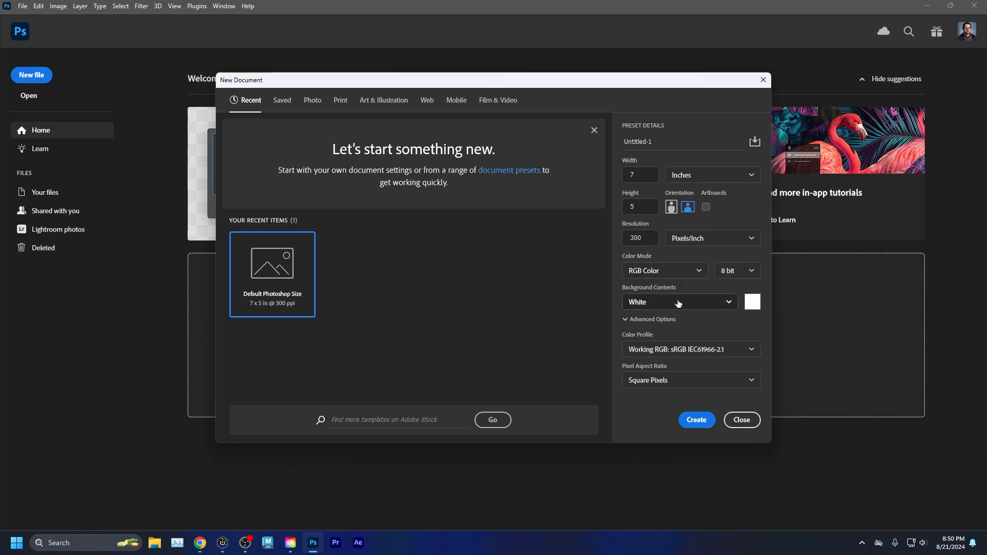
pyautogui.click(691, 423)
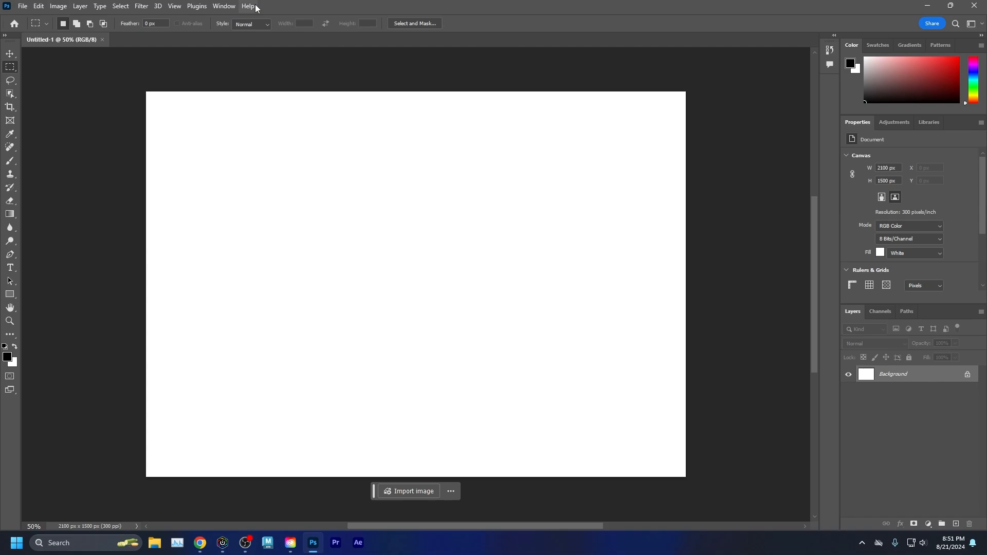
pyautogui.click(19, 6)
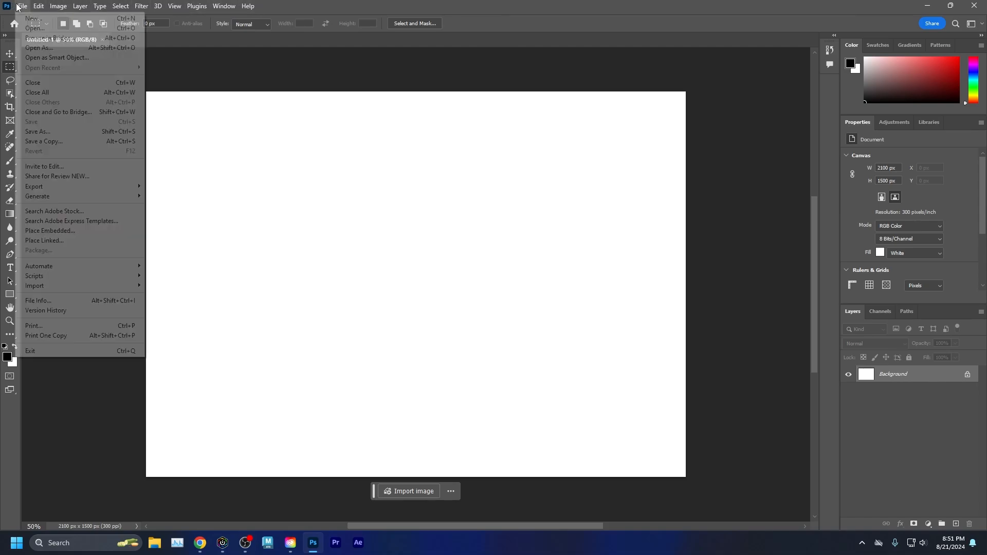
pyautogui.click(19, 7)
pyautogui.click(36, 5)
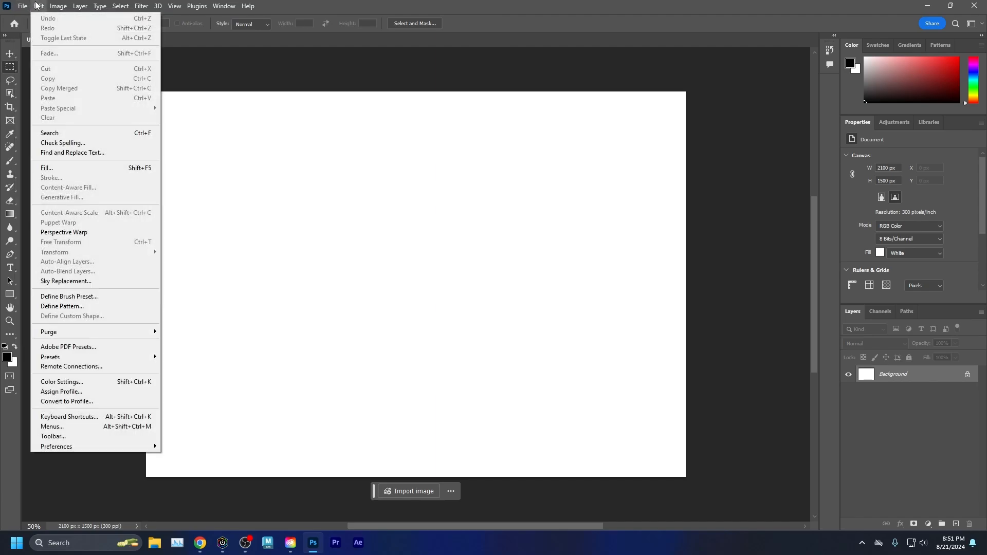
pyautogui.click(38, 4)
pyautogui.click(55, 4)
pyautogui.click(54, 5)
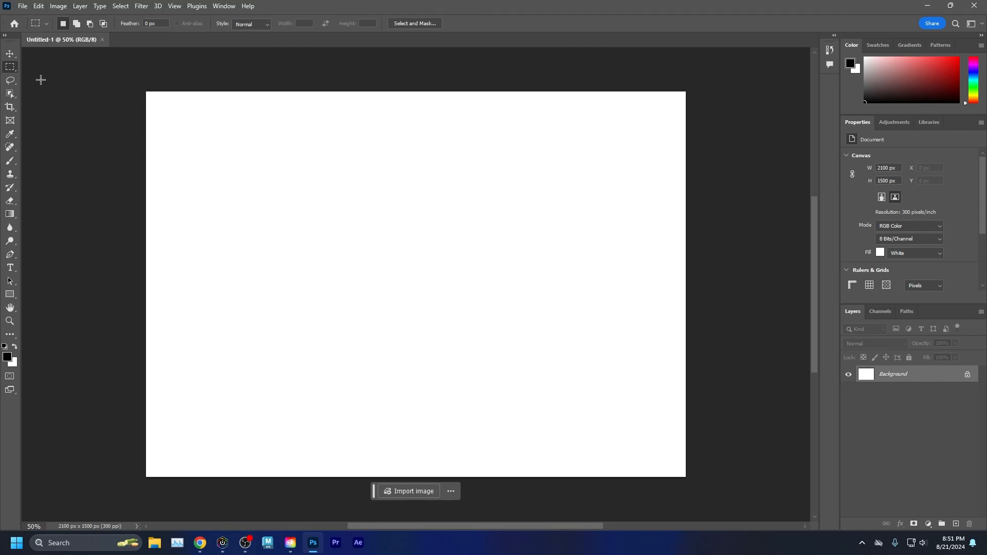
pyautogui.press('v')
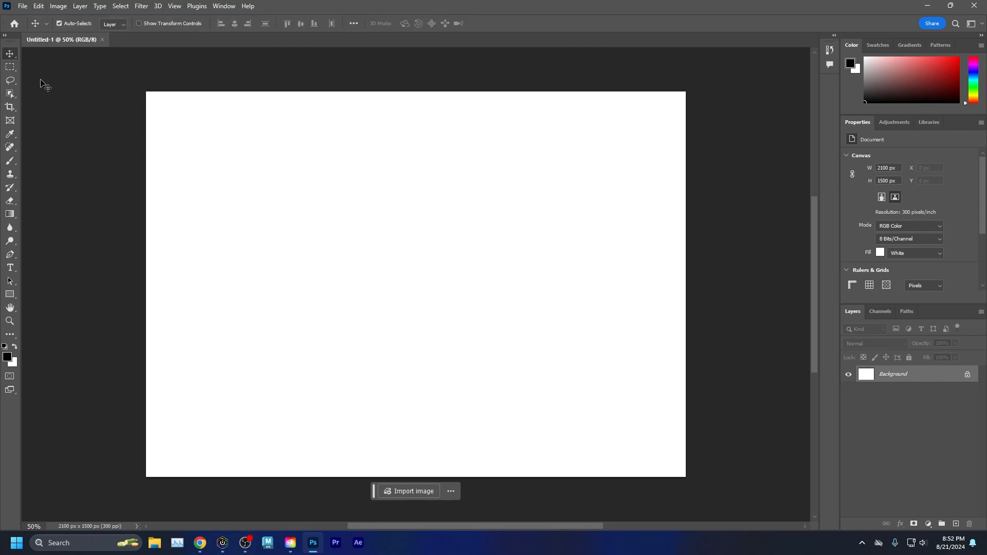
pyautogui.click(15, 65)
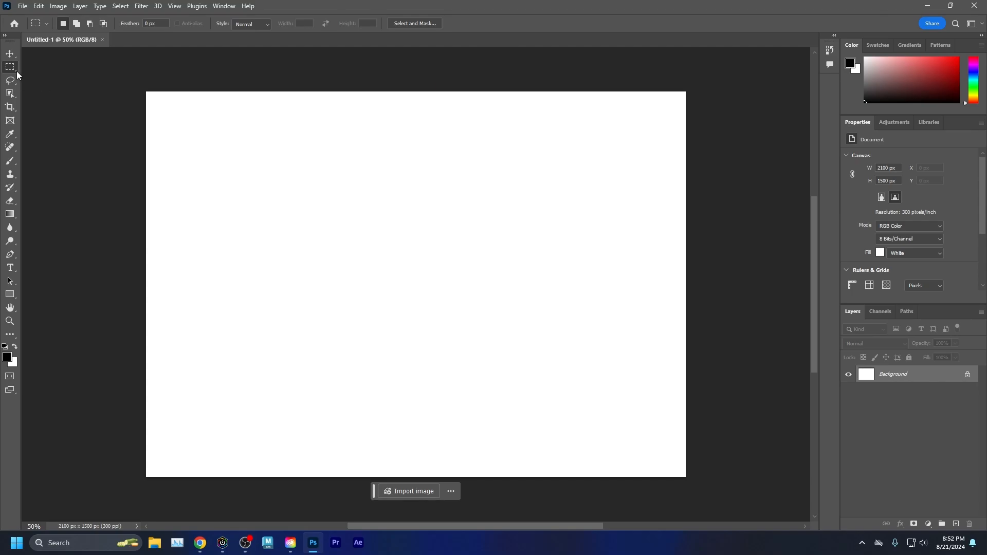
pyautogui.press('v')
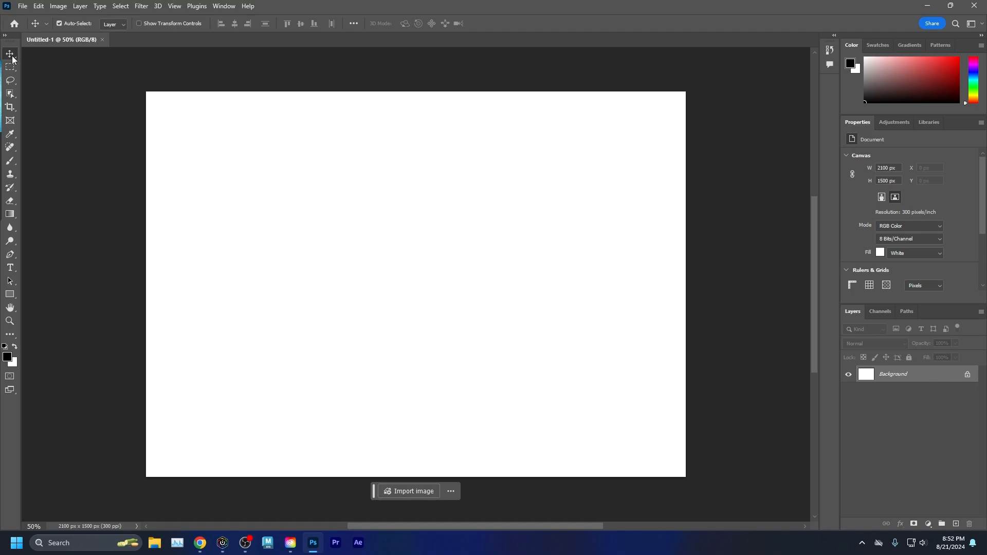
# - Try a nearly horizontal black-to-white linear gradient across the canvas with the Gradient Tool, and undo it
pyautogui.press('g')
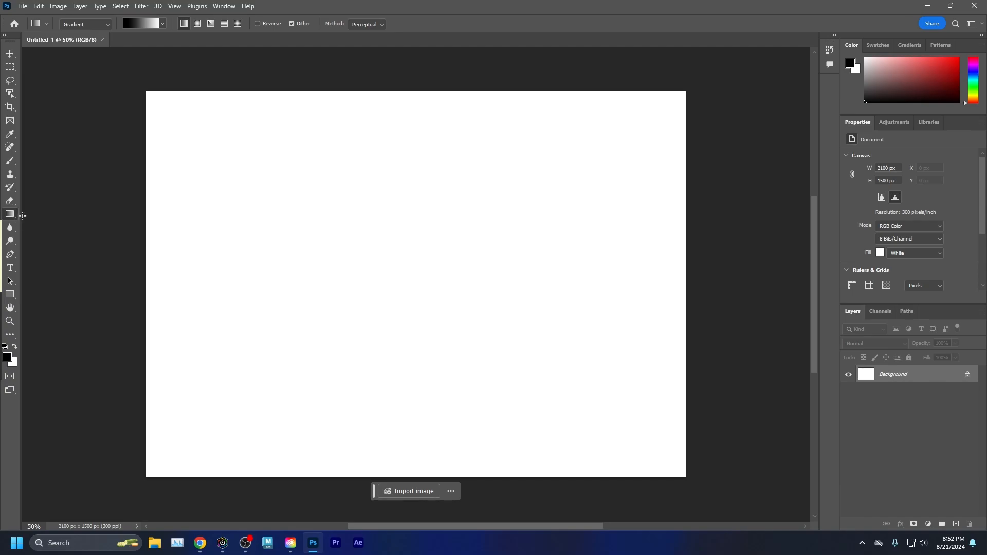
pyautogui.moveTo(192, 206); pyautogui.dragTo(500, 215)
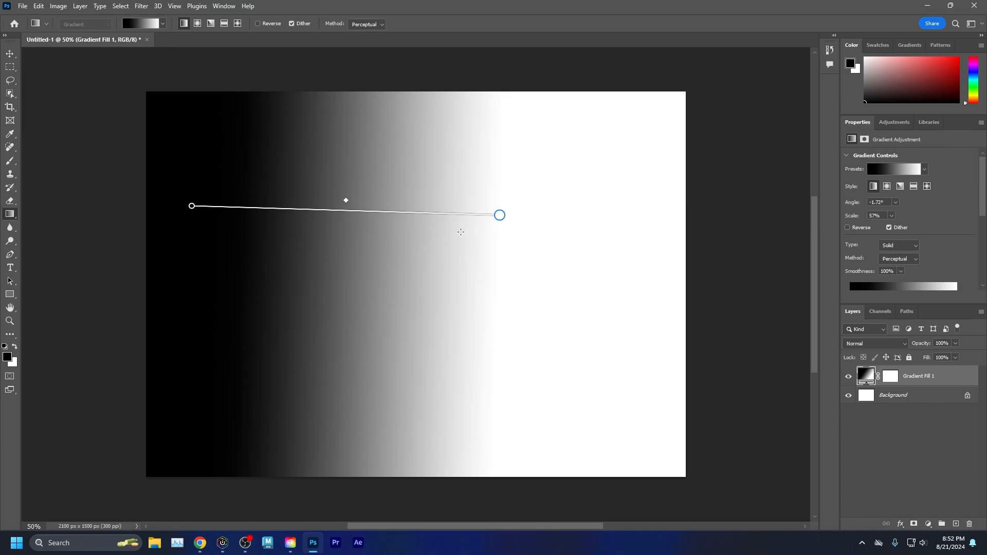
pyautogui.hotkey('ctrl', 'z')
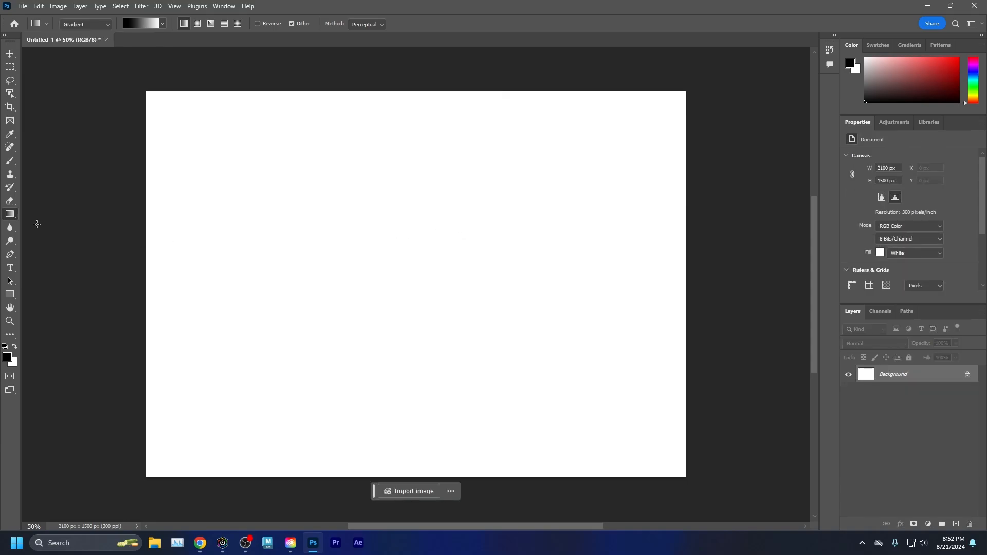
# - Try filling the canvas with the black foreground color using the Paint Bucket Tool, and undo the fill
pyautogui.rightClick(11, 217)
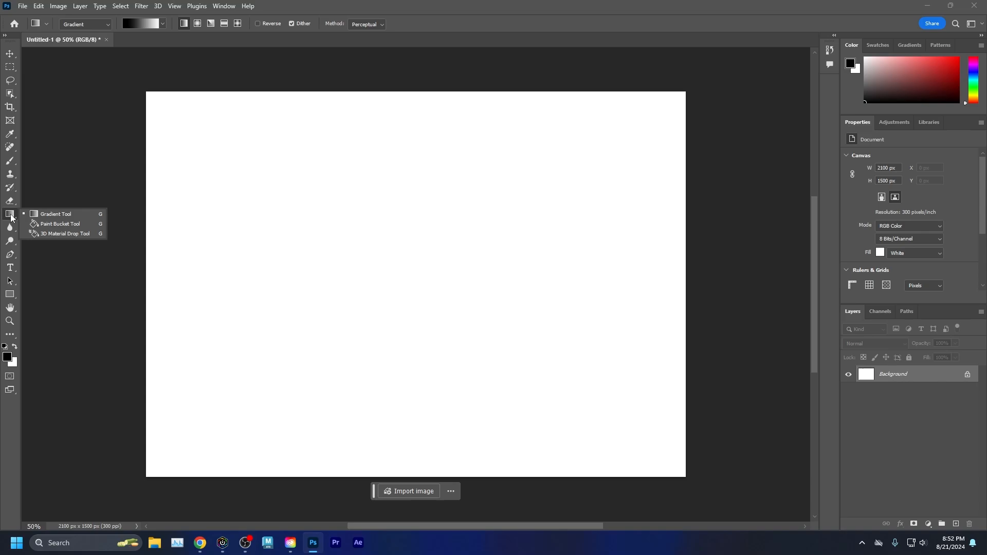
pyautogui.click(61, 227)
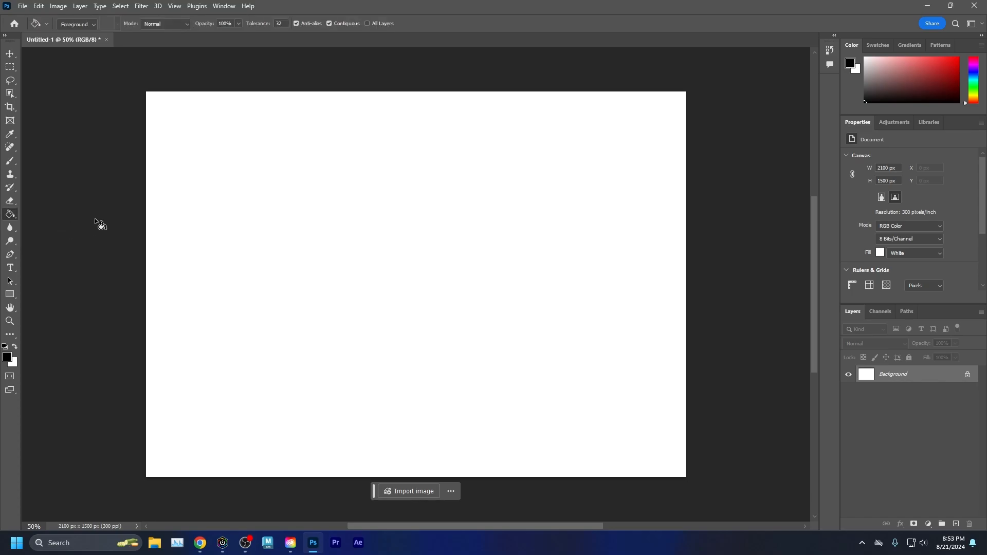
pyautogui.click(344, 223)
pyautogui.hotkey('ctrl', 'z')
# - Try a diagonal black-to-white gradient at about -30° with its midpoint shifted toward the white end, and undo both changes
pyautogui.rightClick(10, 215)
pyautogui.click(56, 211)
pyautogui.moveTo(205, 150)
pyautogui.mouseDown()
pyautogui.moveTo(618, 334)
pyautogui.moveTo(628, 390)
pyautogui.mouseUp()
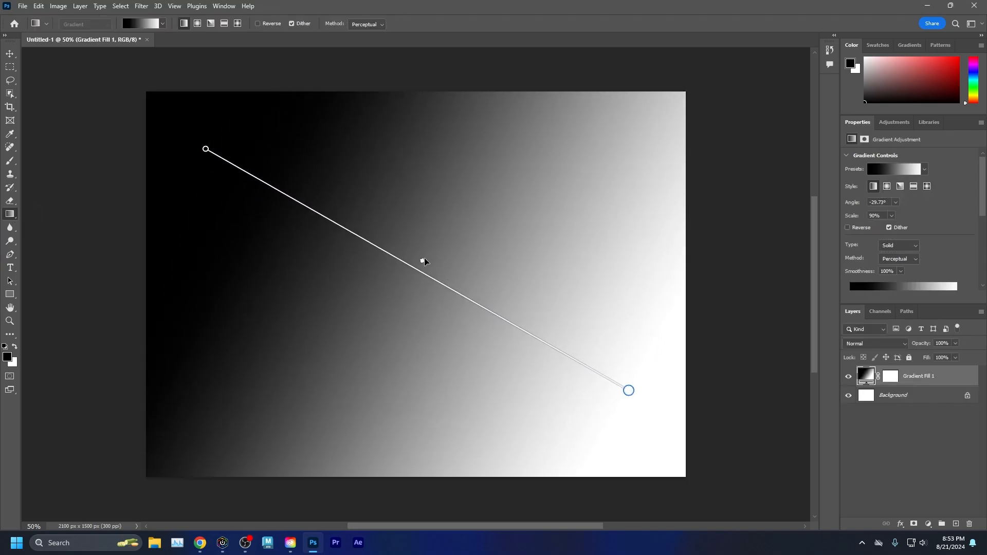
pyautogui.moveTo(424, 262); pyautogui.dragTo(546, 297)
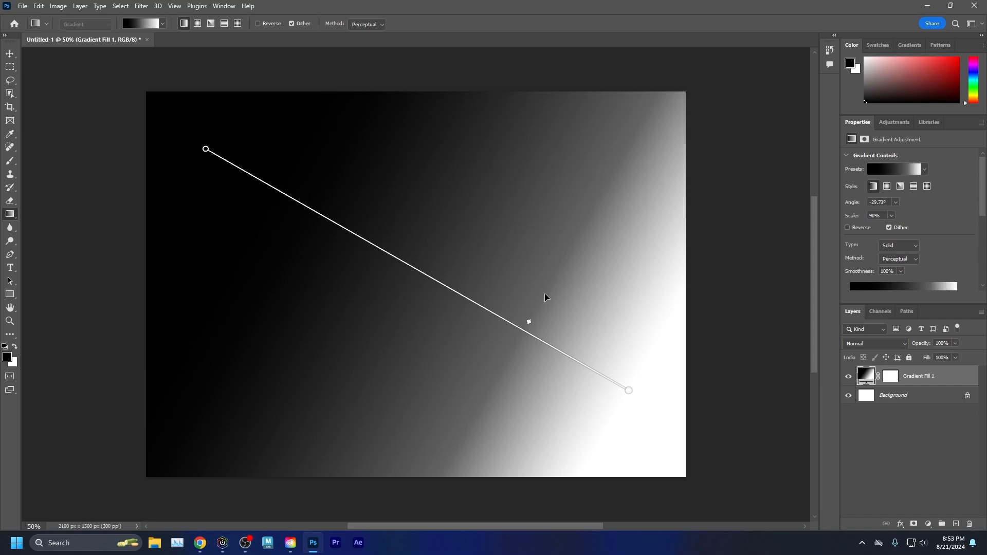
pyautogui.hotkey('ctrl', 'z')
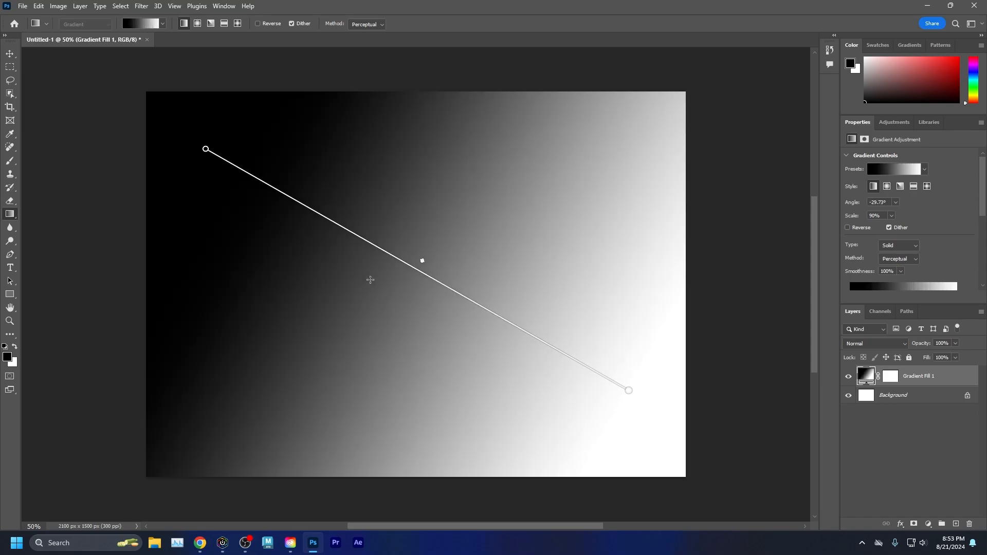
pyautogui.hotkey('ctrl', 'z')
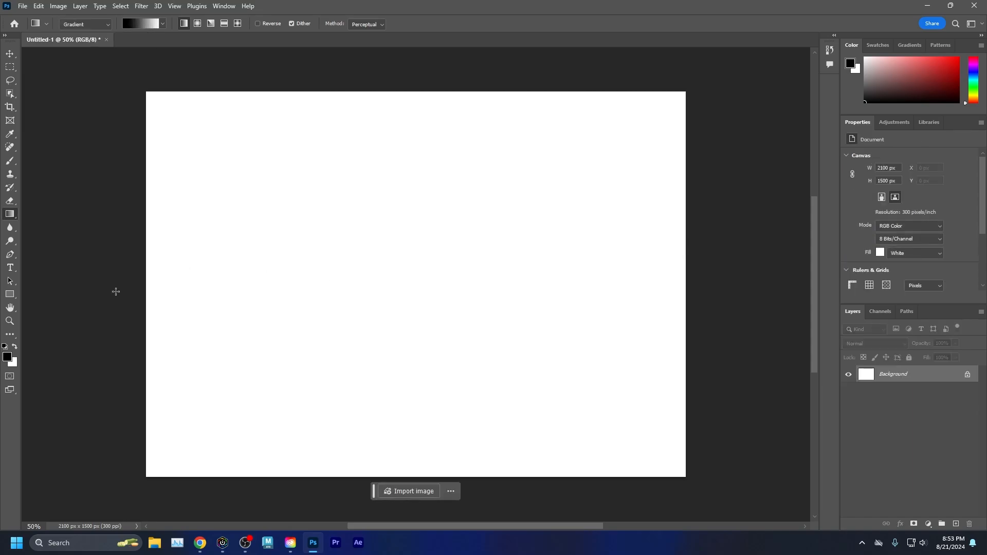
pyautogui.rightClick(9, 215)
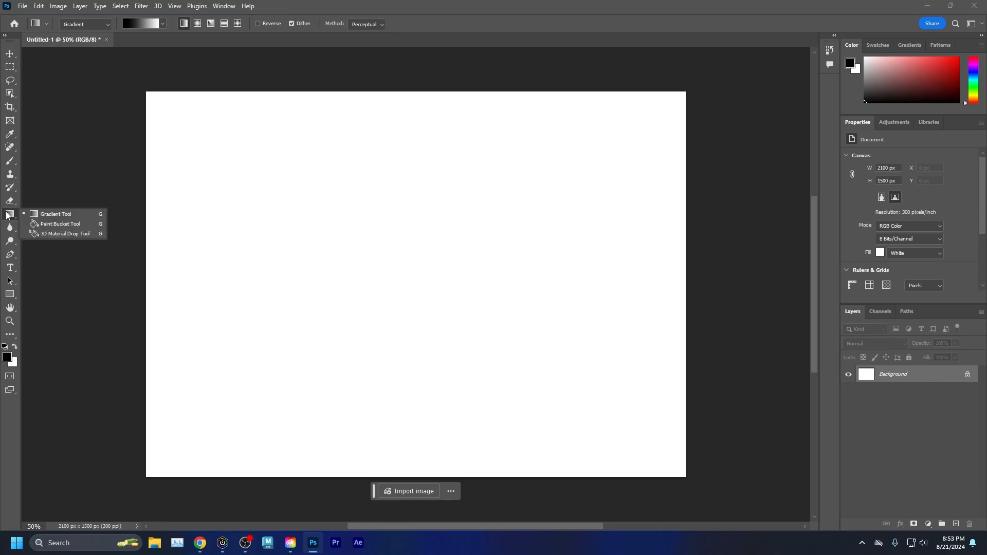
pyautogui.click(45, 276)
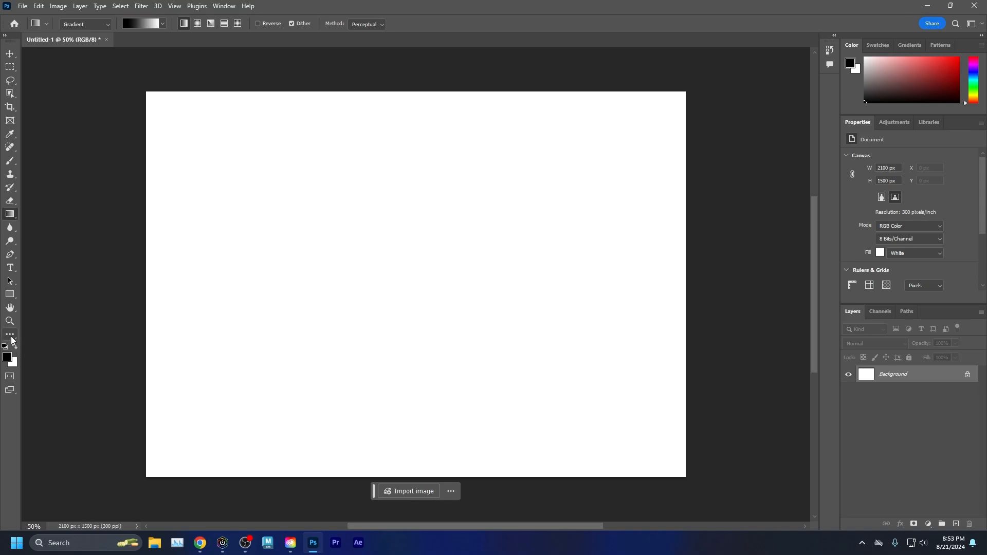
pyautogui.click(12, 338)
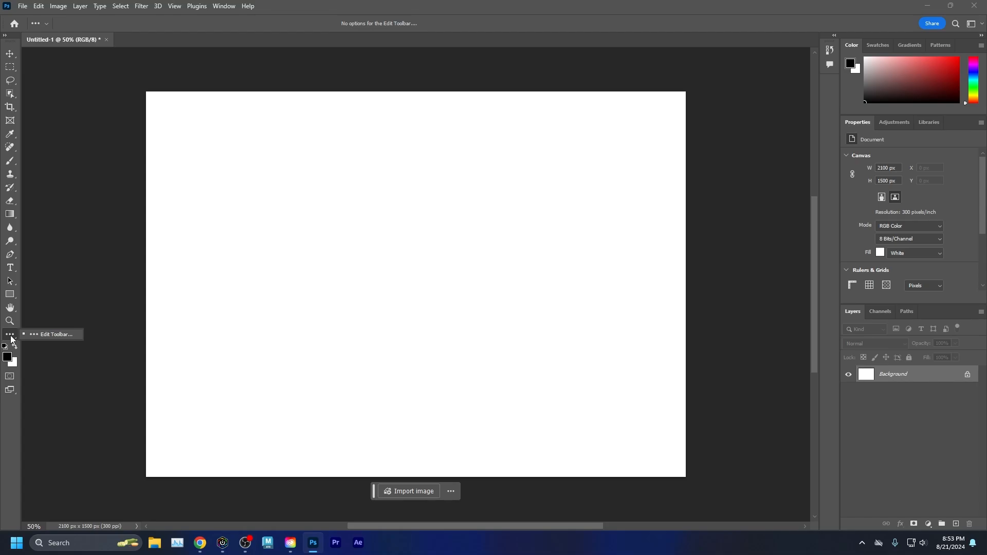
pyautogui.click(30, 351)
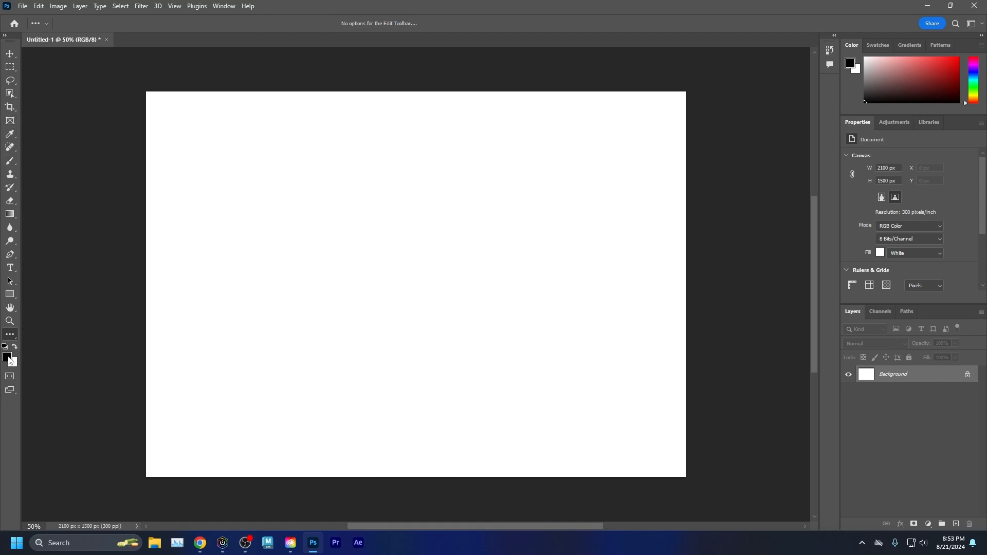
# - Set the foreground color to red (#e40e0e) and paint a looping freehand brush stroke on the canvas
pyautogui.click(7, 356)
pyautogui.moveTo(423, 206); pyautogui.dragTo(479, 140)
pyautogui.click(578, 119)
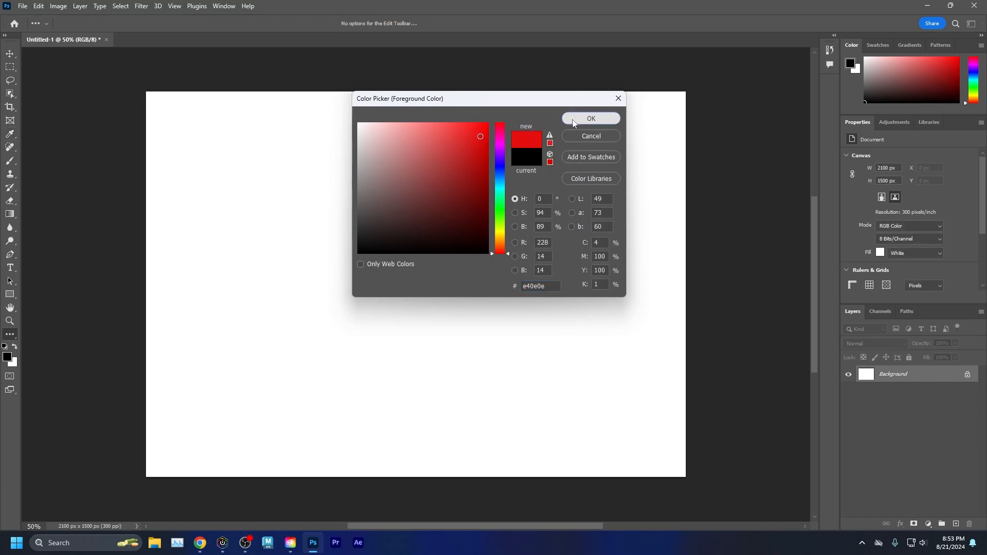
pyautogui.moveTo(253, 177)
pyautogui.mouseDown()
pyautogui.moveTo(397, 268)
pyautogui.moveTo(488, 309)
pyautogui.moveTo(366, 165)
pyautogui.mouseUp()
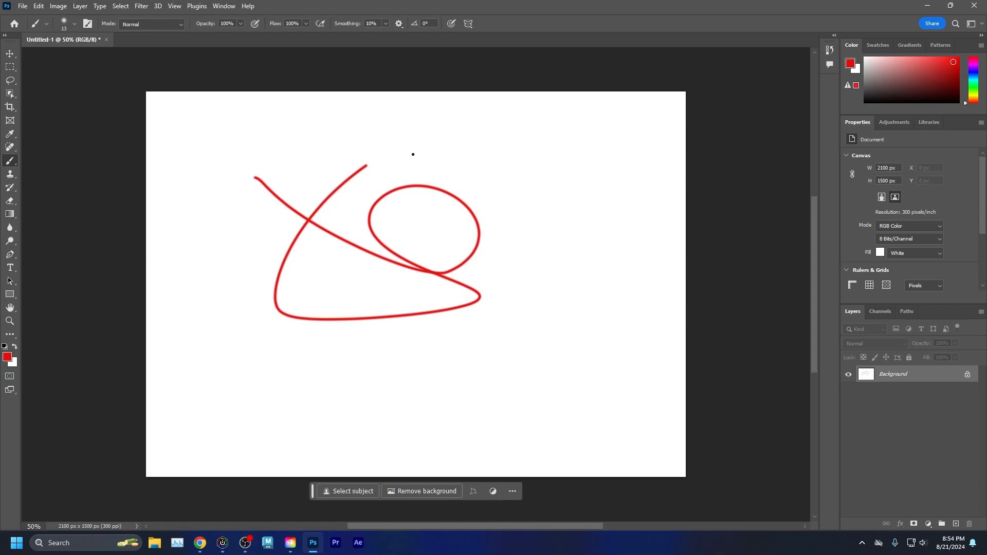
# - Set the foreground color to near-black (#1d1515) and paint a second winding brush stroke over the red one
pyautogui.click(7, 357)
pyautogui.moveTo(380, 229); pyautogui.dragTo(396, 238)
pyautogui.click(619, 119)
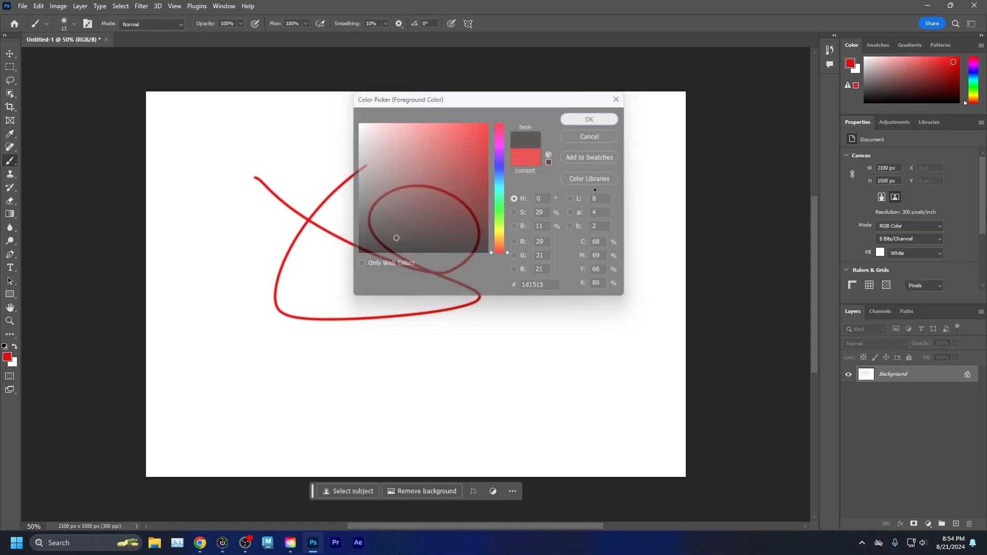
pyautogui.moveTo(591, 223)
pyautogui.mouseDown()
pyautogui.moveTo(330, 205)
pyautogui.moveTo(331, 345)
pyautogui.moveTo(332, 245)
pyautogui.mouseUp()
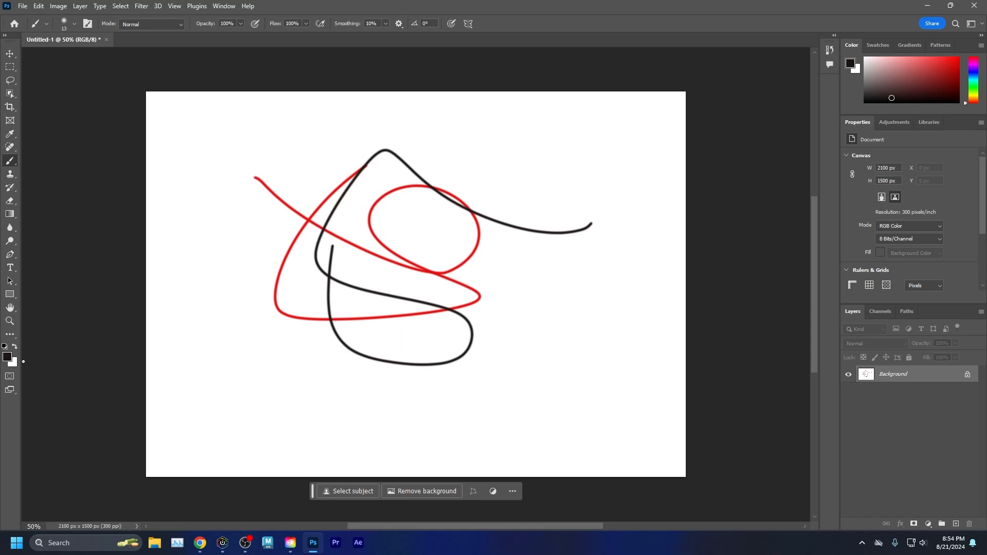
# - Set the foreground color to a dark teal (#206361), trying several reds and a bright cyan on the way
pyautogui.click(7, 357)
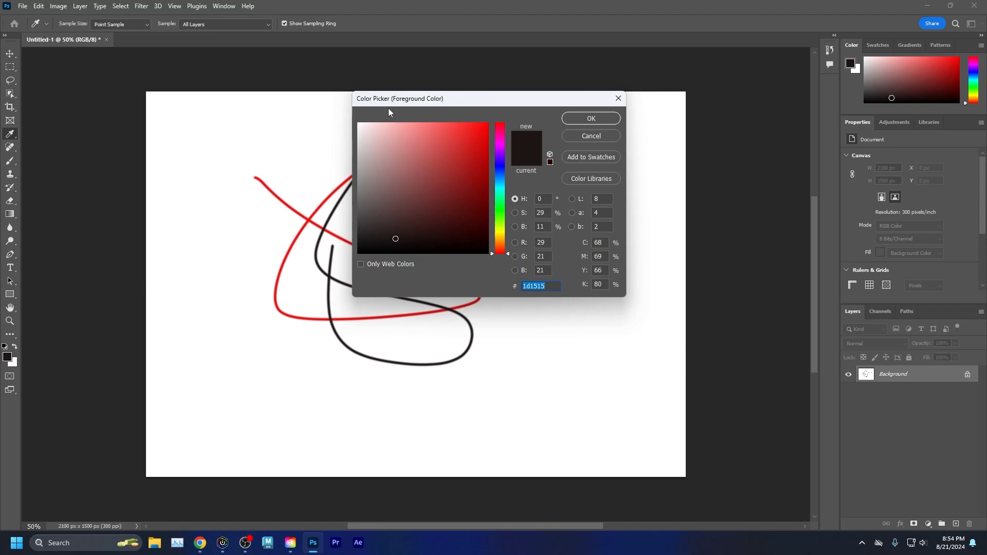
pyautogui.moveTo(370, 101); pyautogui.dragTo(346, 120)
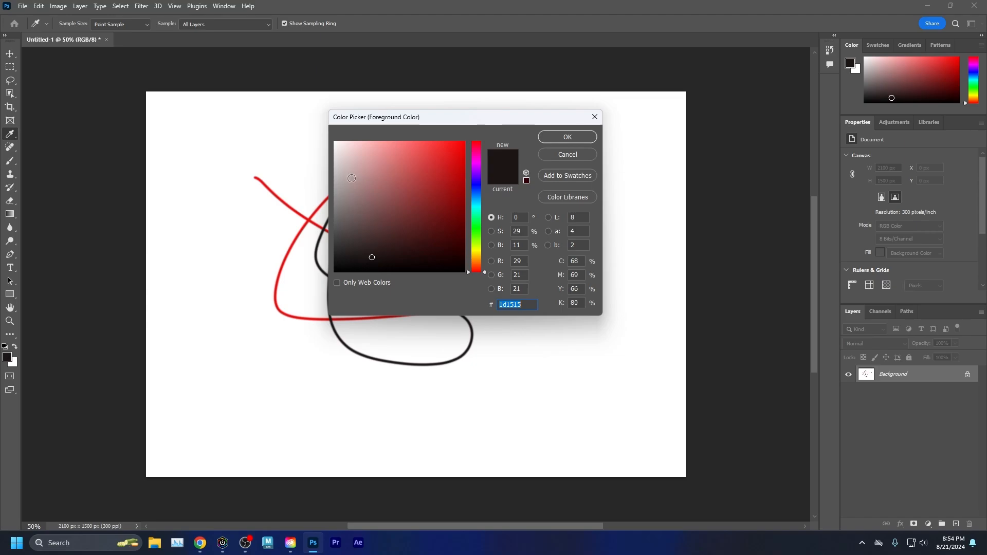
pyautogui.moveTo(340, 148)
pyautogui.mouseDown()
pyautogui.moveTo(455, 145)
pyautogui.moveTo(412, 247)
pyautogui.moveTo(386, 198)
pyautogui.moveTo(415, 225)
pyautogui.mouseUp()
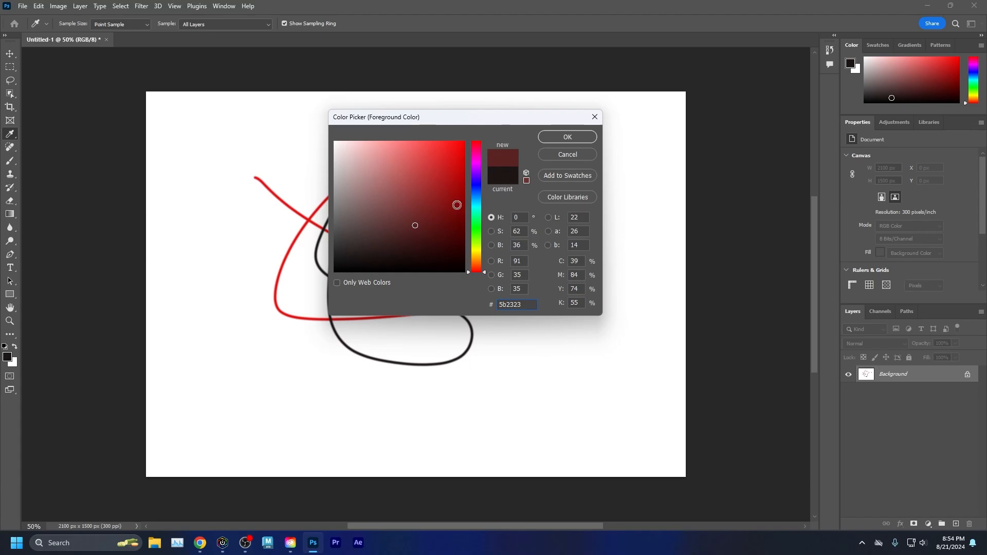
pyautogui.click(453, 177)
pyautogui.moveTo(453, 176)
pyautogui.mouseDown()
pyautogui.moveTo(423, 209)
pyautogui.moveTo(415, 255)
pyautogui.moveTo(425, 194)
pyautogui.moveTo(399, 162)
pyautogui.moveTo(370, 214)
pyautogui.moveTo(379, 149)
pyautogui.moveTo(401, 229)
pyautogui.moveTo(451, 184)
pyautogui.moveTo(374, 227)
pyautogui.moveTo(359, 168)
pyautogui.moveTo(447, 227)
pyautogui.moveTo(427, 217)
pyautogui.mouseUp()
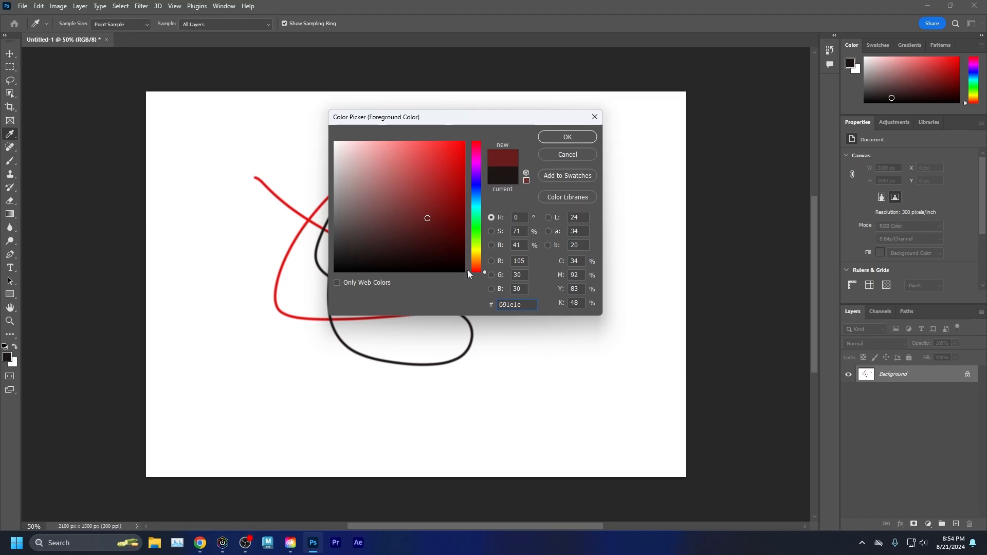
pyautogui.moveTo(439, 255)
pyautogui.mouseDown()
pyautogui.moveTo(439, 201)
pyautogui.moveTo(464, 142)
pyautogui.moveTo(341, 145)
pyautogui.moveTo(467, 140)
pyautogui.mouseUp()
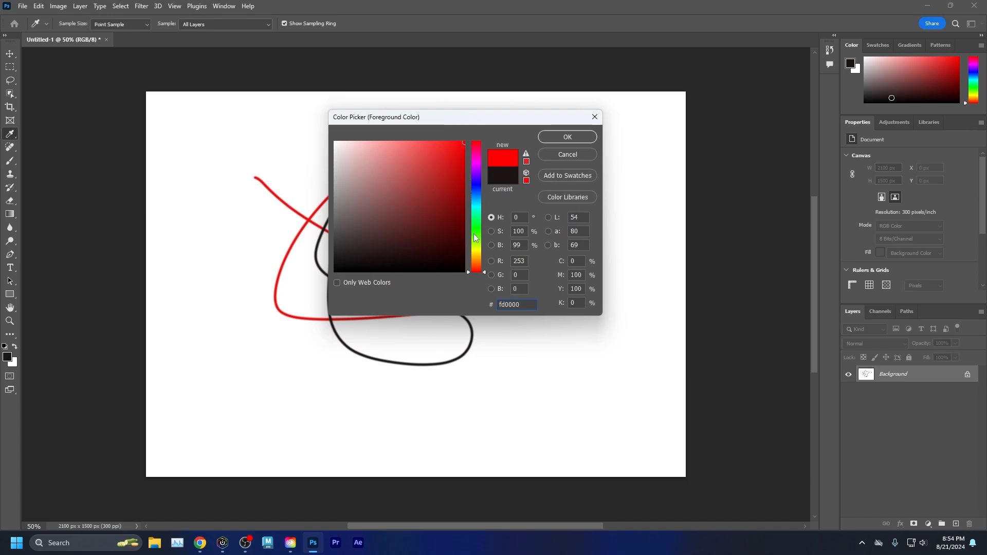
pyautogui.click(467, 270)
pyautogui.moveTo(468, 270); pyautogui.dragTo(474, 208)
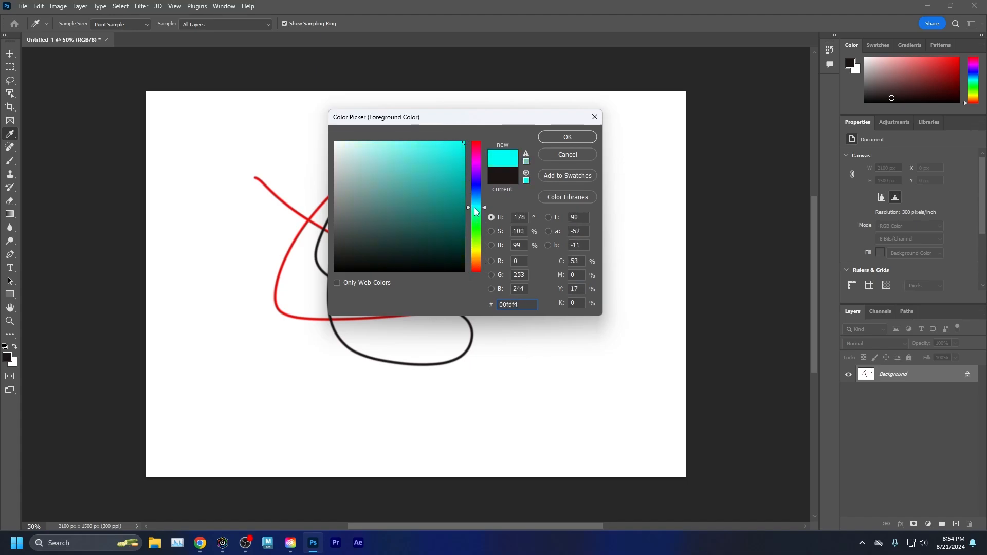
pyautogui.moveTo(463, 143); pyautogui.dragTo(422, 222)
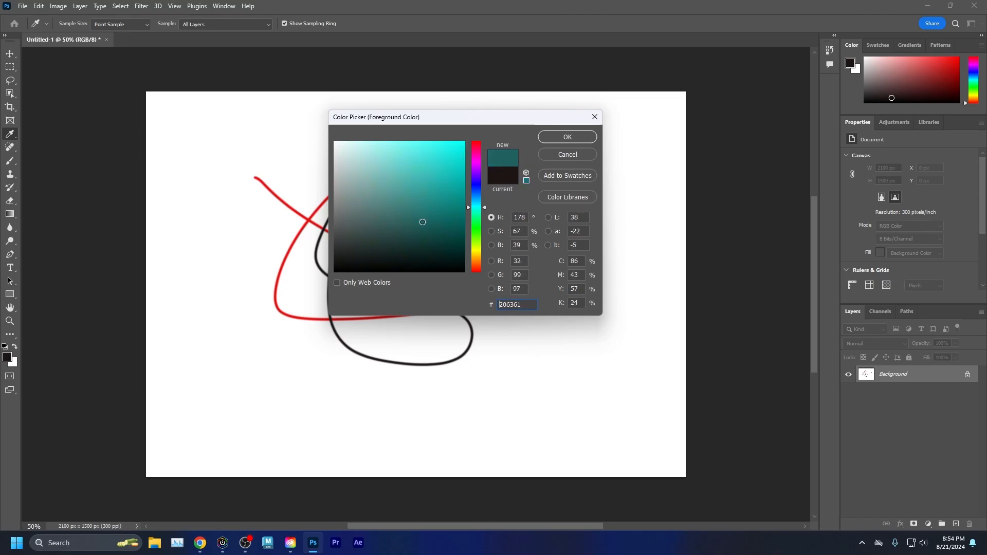
pyautogui.click(560, 138)
# - Paint two large looping teal strokes over the red and black ones with the Brush Tool
pyautogui.press('b')
pyautogui.moveTo(540, 157); pyautogui.dragTo(253, 262)
pyautogui.moveTo(286, 172)
pyautogui.mouseDown()
pyautogui.moveTo(566, 345)
pyautogui.moveTo(399, 151)
pyautogui.moveTo(483, 339)
pyautogui.moveTo(262, 335)
pyautogui.moveTo(456, 149)
pyautogui.moveTo(428, 168)
pyautogui.mouseUp()
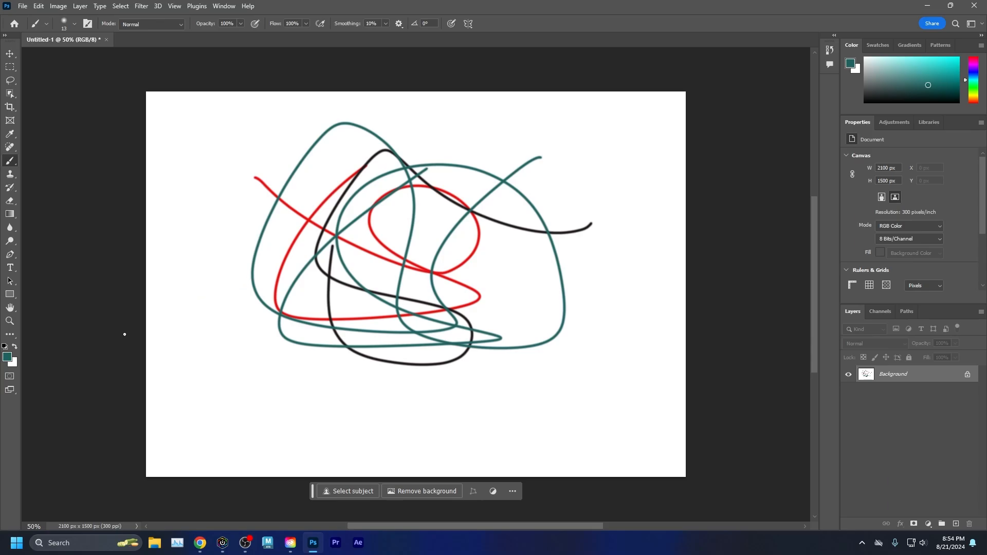
# - Leave the foreground color as it is and set the background color to a bright magenta
pyautogui.click(8, 356)
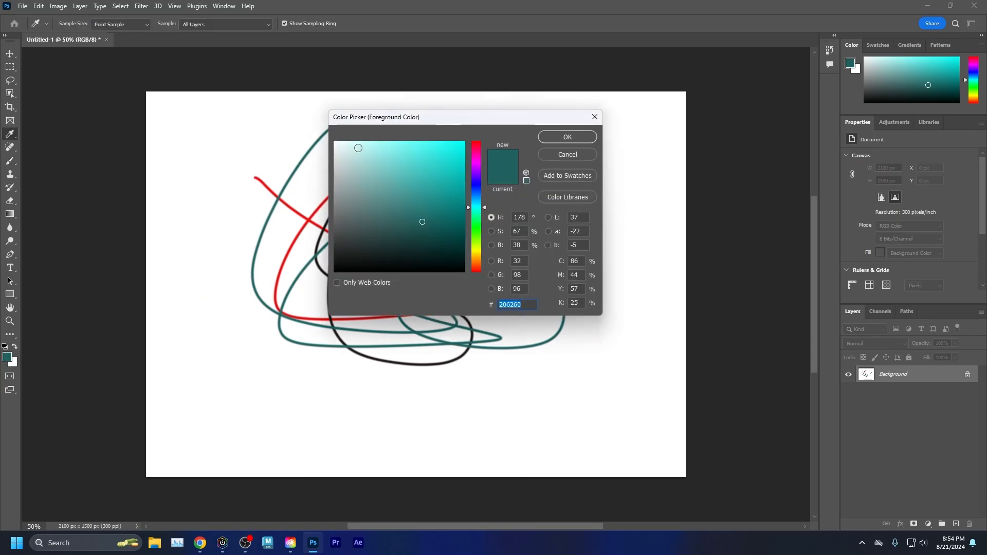
pyautogui.click(594, 116)
pyautogui.click(13, 364)
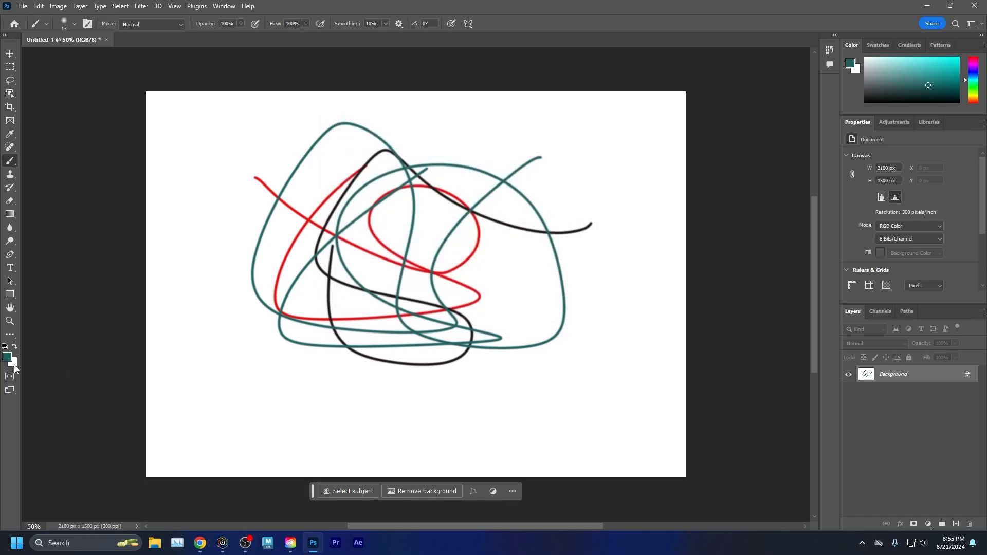
pyautogui.moveTo(463, 199); pyautogui.dragTo(458, 257)
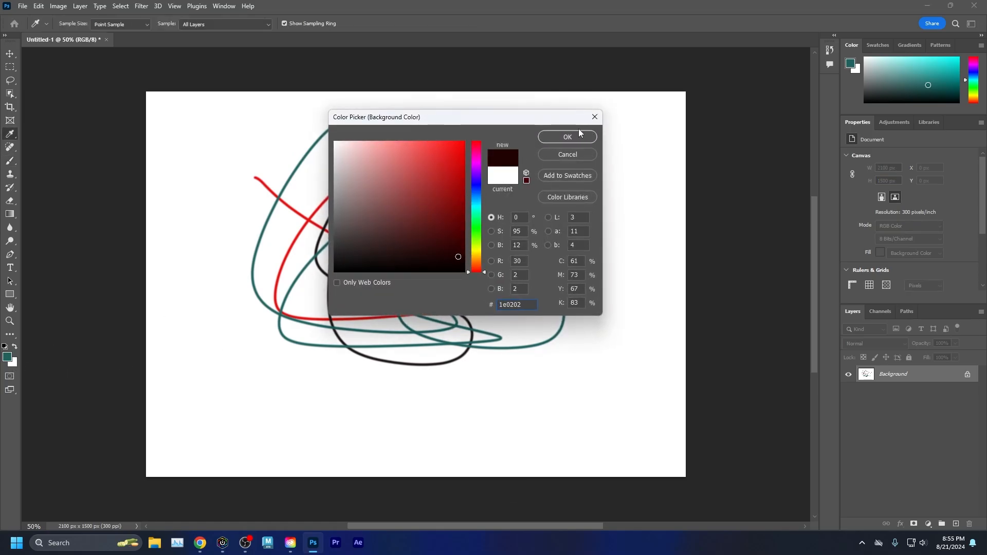
pyautogui.moveTo(476, 179); pyautogui.dragTo(476, 161)
pyautogui.moveTo(435, 175); pyautogui.dragTo(474, 129)
pyautogui.click(567, 137)
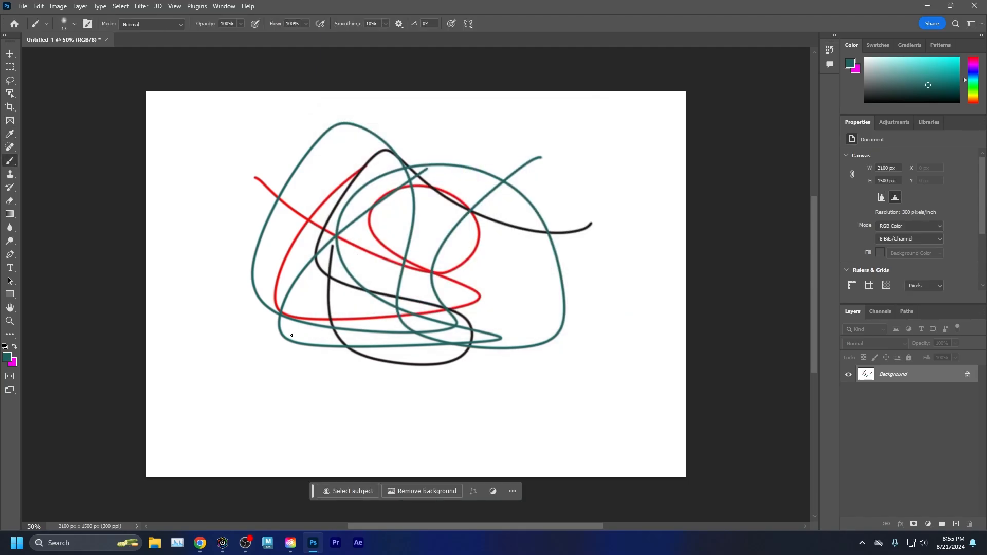
# - Use the Eraser Tool on the Background layer to draw several looping strokes in the magenta background color
pyautogui.press('e')
pyautogui.moveTo(250, 315)
pyautogui.mouseDown()
pyautogui.moveTo(385, 405)
pyautogui.moveTo(482, 413)
pyautogui.mouseUp()
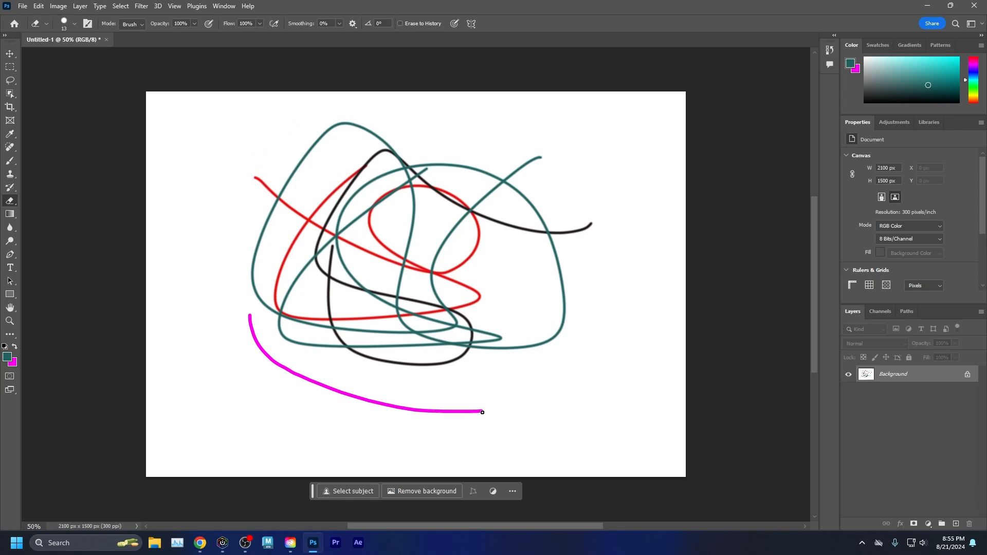
pyautogui.moveTo(338, 438); pyautogui.dragTo(553, 293)
pyautogui.moveTo(514, 414)
pyautogui.mouseDown()
pyautogui.moveTo(301, 321)
pyautogui.moveTo(322, 442)
pyautogui.moveTo(473, 224)
pyautogui.moveTo(556, 379)
pyautogui.moveTo(606, 245)
pyautogui.moveTo(377, 311)
pyautogui.moveTo(396, 386)
pyautogui.moveTo(374, 236)
pyautogui.moveTo(411, 221)
pyautogui.mouseUp()
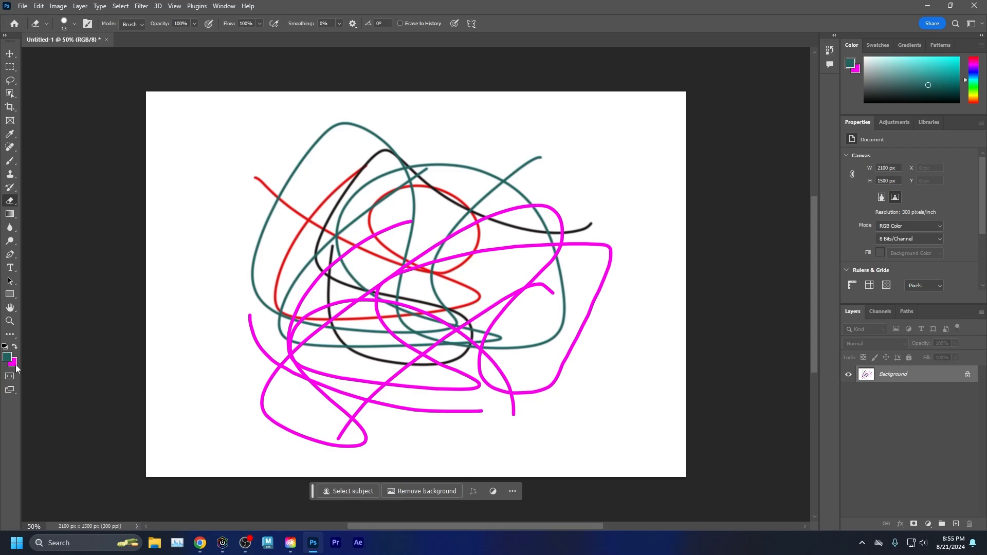
pyautogui.moveTo(292, 343)
pyautogui.mouseDown()
pyautogui.moveTo(412, 383)
pyautogui.moveTo(244, 272)
pyautogui.moveTo(365, 381)
pyautogui.moveTo(365, 205)
pyautogui.moveTo(379, 385)
pyautogui.moveTo(400, 253)
pyautogui.mouseUp()
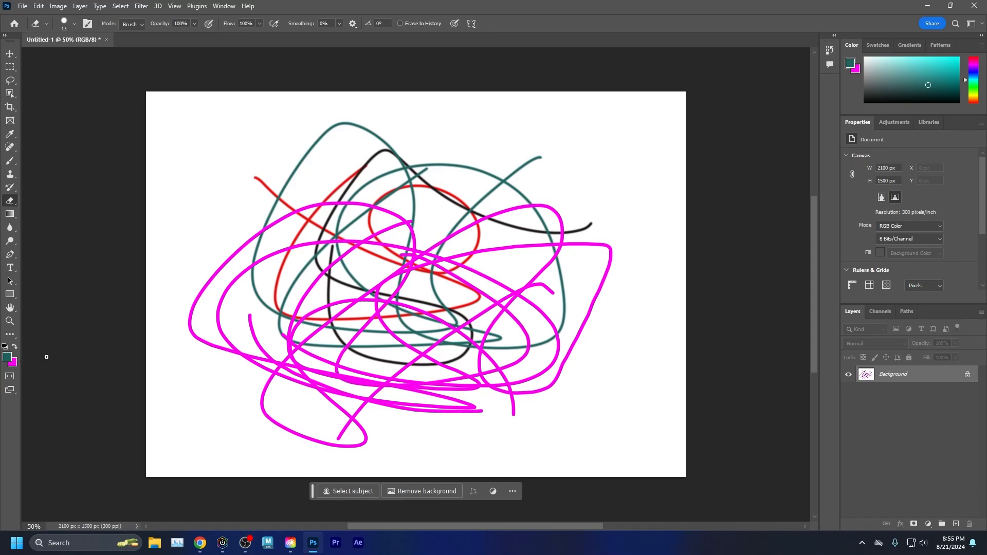
# - Swap the foreground and background colors and make four more eraser strokes in teal across the canvas
pyautogui.click(14, 347)
pyautogui.moveTo(154, 339)
pyautogui.mouseDown()
pyautogui.moveTo(290, 378)
pyautogui.moveTo(359, 425)
pyautogui.moveTo(334, 372)
pyautogui.mouseUp()
pyautogui.moveTo(221, 294); pyautogui.dragTo(445, 368)
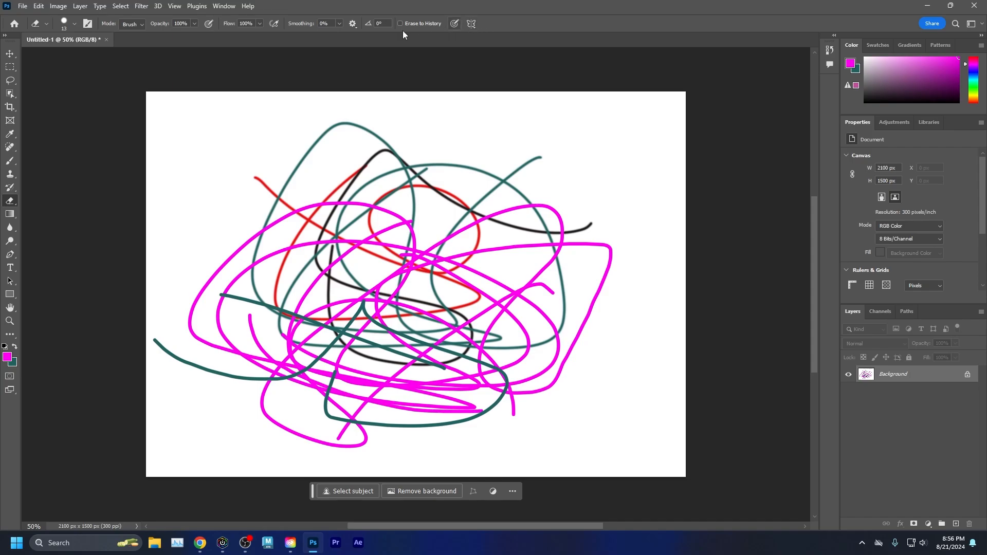
pyautogui.moveTo(192, 150)
pyautogui.mouseDown()
pyautogui.moveTo(407, 223)
pyautogui.moveTo(540, 173)
pyautogui.moveTo(557, 216)
pyautogui.mouseUp()
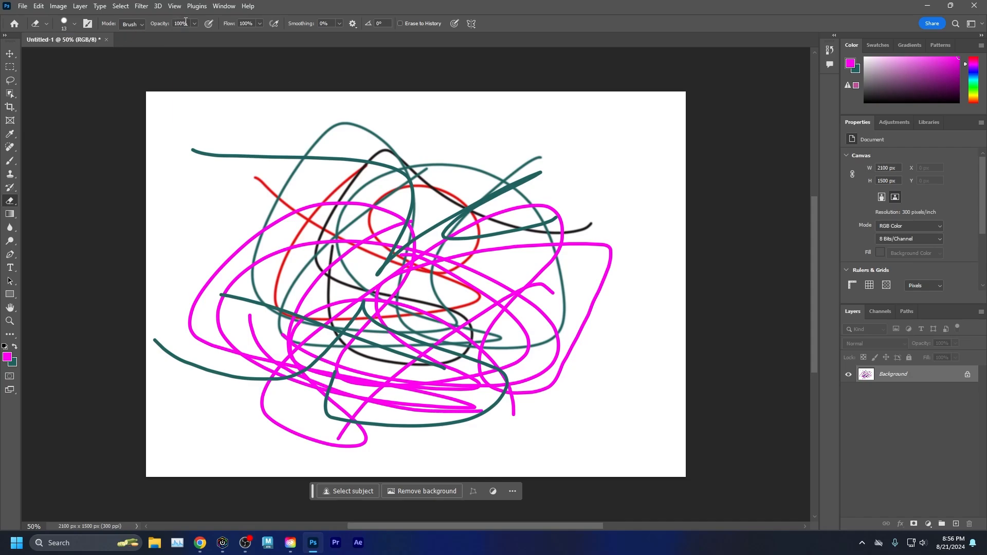
pyautogui.moveTo(274, 95)
pyautogui.mouseDown()
pyautogui.moveTo(447, 221)
pyautogui.moveTo(307, 250)
pyautogui.mouseUp()
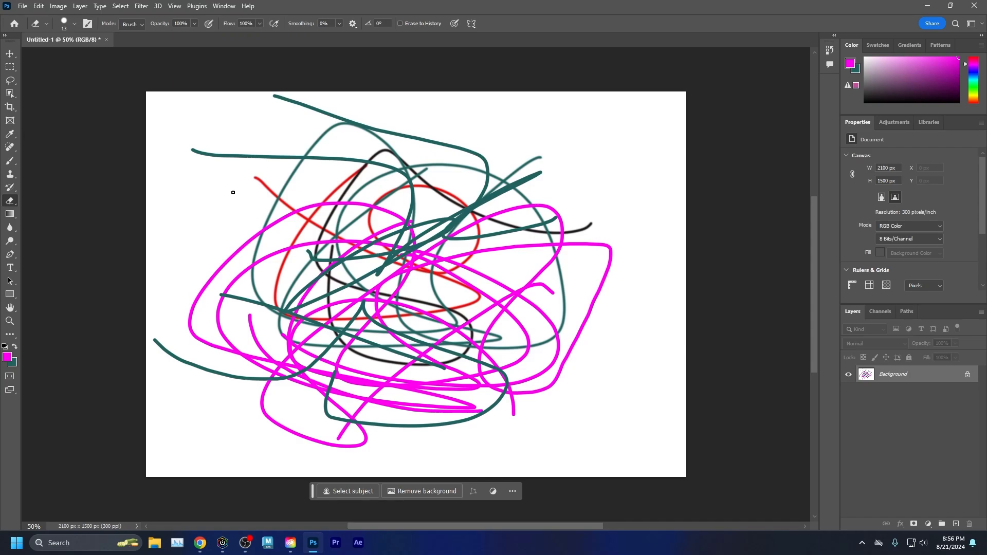
# - Add a black-to-white radial gradient fill at about -26° and 37% scale, centered near mid-canvas and squashed into a tilted ellipse
pyautogui.press('g')
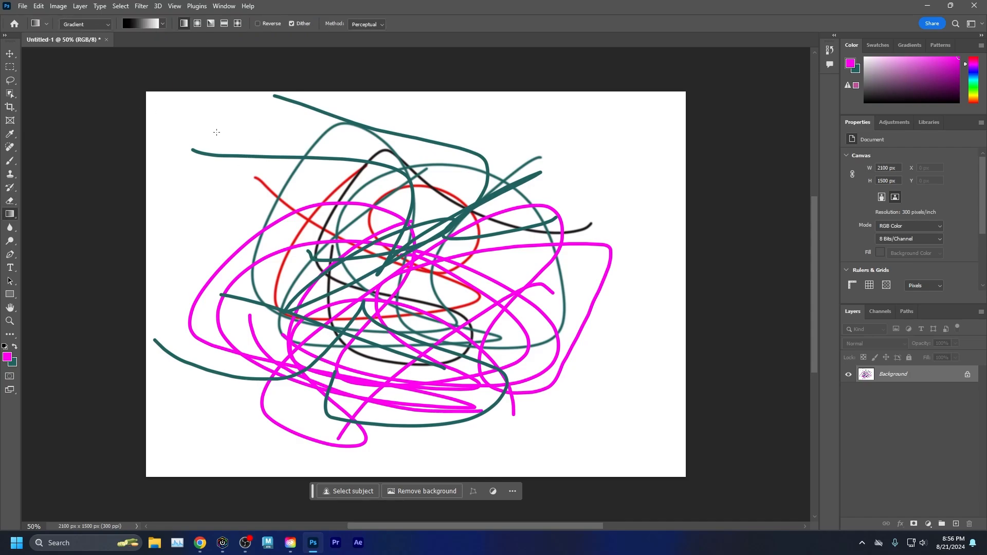
pyautogui.moveTo(227, 134); pyautogui.dragTo(464, 278)
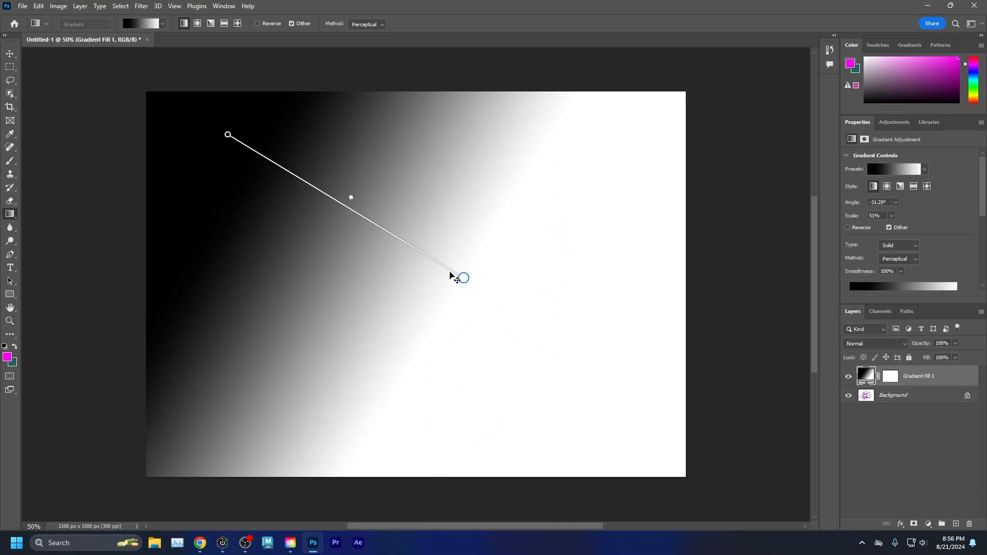
pyautogui.click(198, 23)
pyautogui.moveTo(406, 158); pyautogui.dragTo(586, 245)
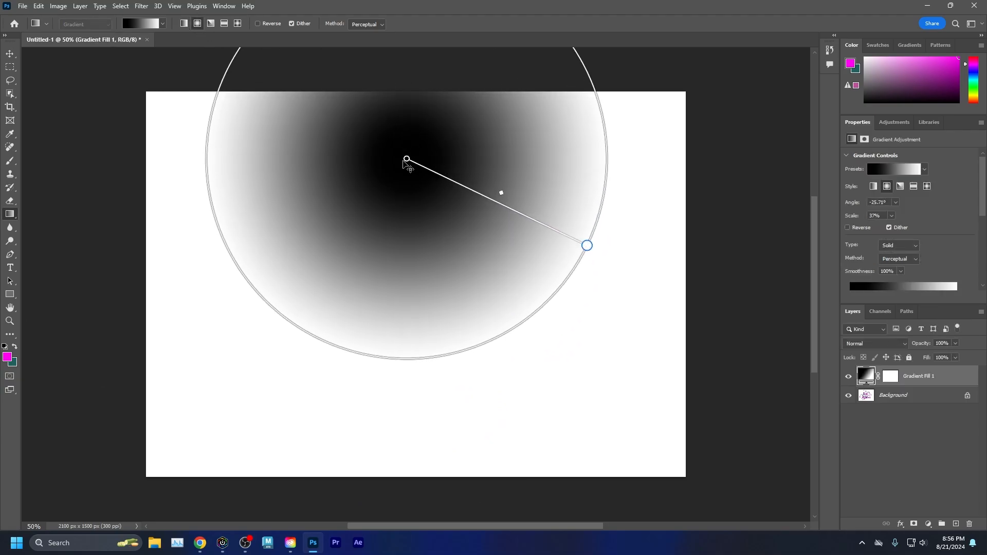
pyautogui.moveTo(407, 159); pyautogui.dragTo(394, 270)
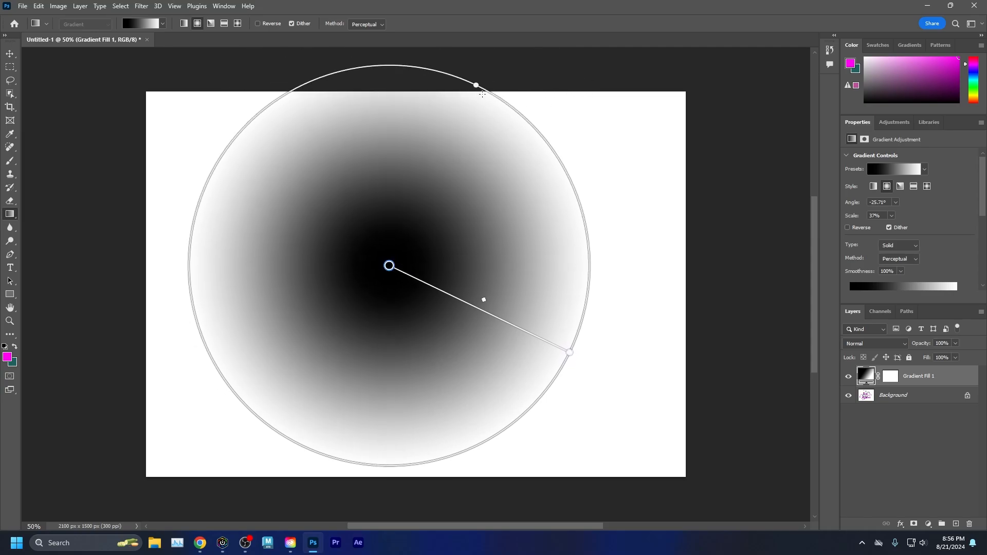
pyautogui.moveTo(527, 121); pyautogui.dragTo(459, 142)
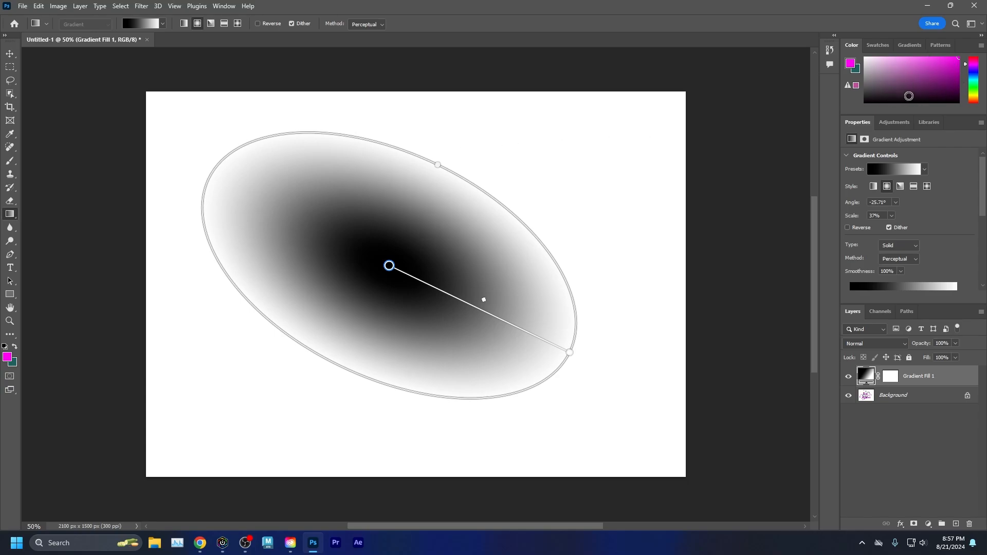
# - Recolor the gradient's dark center to purple, and discard a near-black choice in the foreground color picker
pyautogui.moveTo(939, 86); pyautogui.dragTo(911, 70)
pyautogui.click(851, 66)
pyautogui.moveTo(359, 198); pyautogui.dragTo(444, 266)
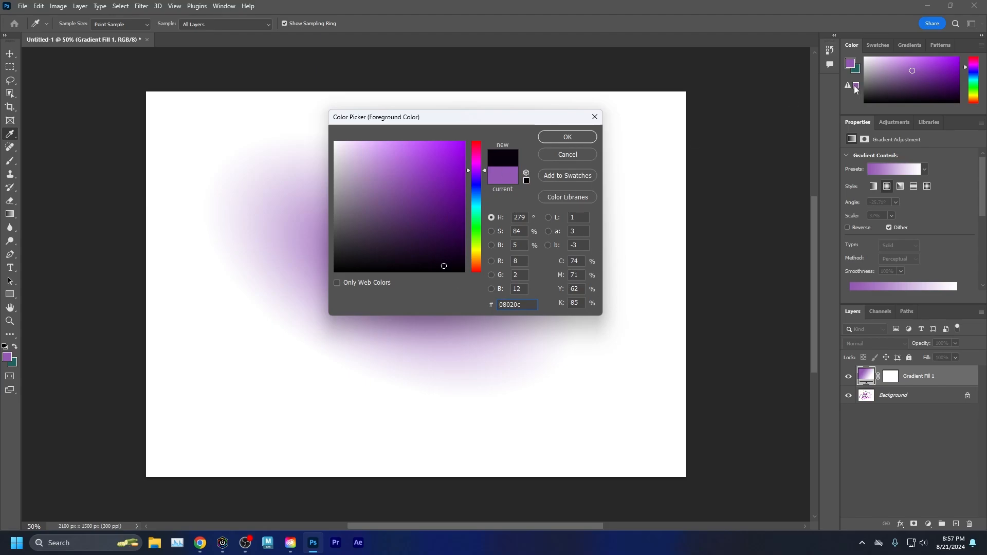
pyautogui.click(595, 117)
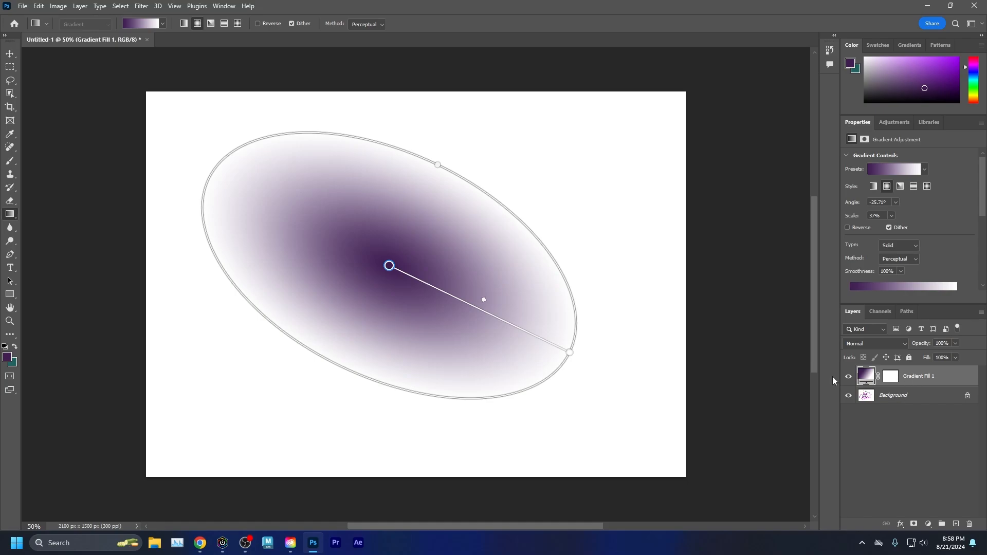
# - Hide and show the gradient fill layer several times to compare it with the scribbles underneath
pyautogui.click(849, 377)
pyautogui.click(849, 377)
pyautogui.click(848, 378)
pyautogui.click(848, 378)
pyautogui.click(849, 377)
pyautogui.click(848, 377)
pyautogui.click(849, 378)
pyautogui.click(849, 378)
# - Unlock the Background layer and accept its layer style options without changing them
pyautogui.click(966, 396)
pyautogui.doubleClick(928, 389)
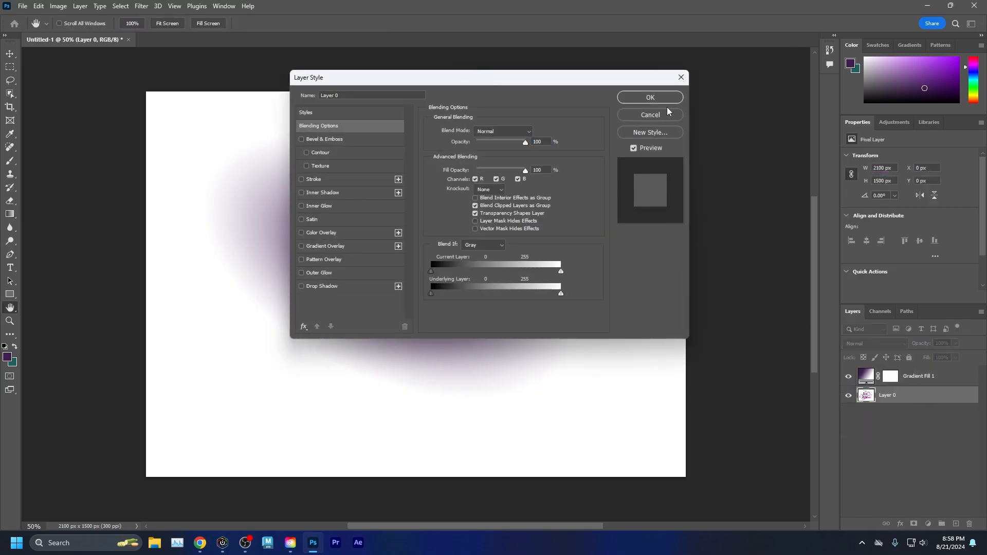
pyautogui.click(650, 97)
# - Move the scribble layer above the gradient fill layer, and return the gradient fill to the top of the stack
pyautogui.moveTo(938, 396); pyautogui.dragTo(928, 364)
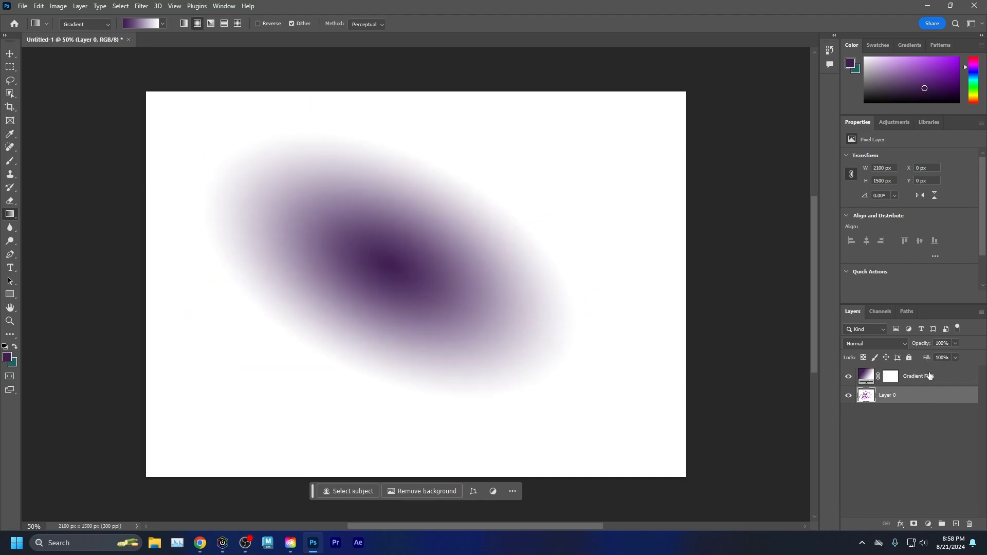
pyautogui.moveTo(934, 399); pyautogui.dragTo(931, 371)
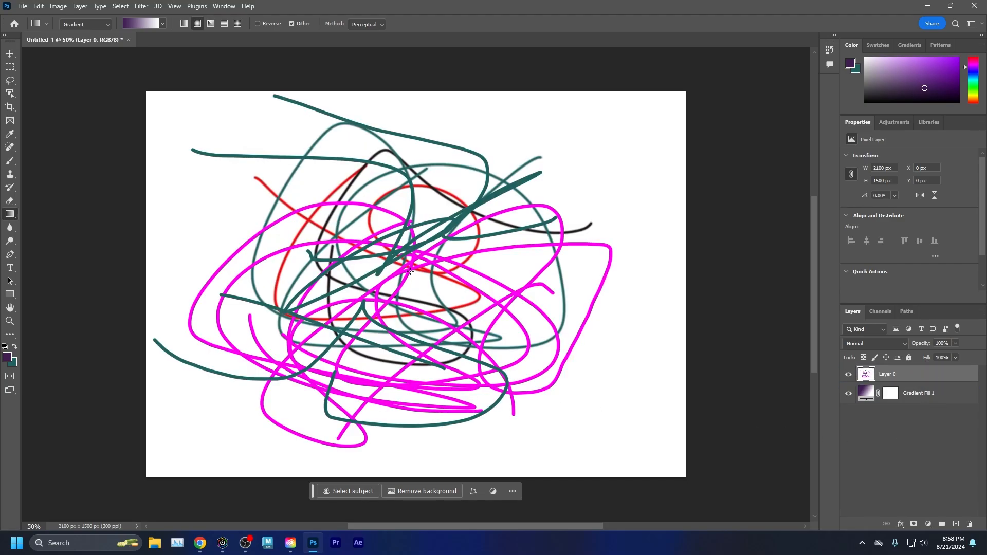
pyautogui.moveTo(920, 394); pyautogui.dragTo(924, 371)
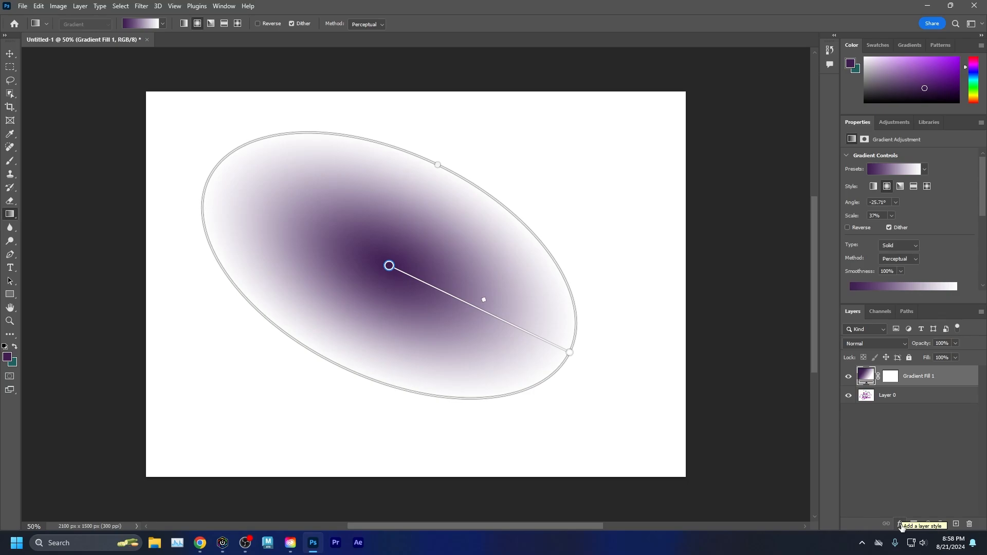
# - Add a new empty layer on top and paint three looping dark purple brush strokes on it
pyautogui.click(955, 525)
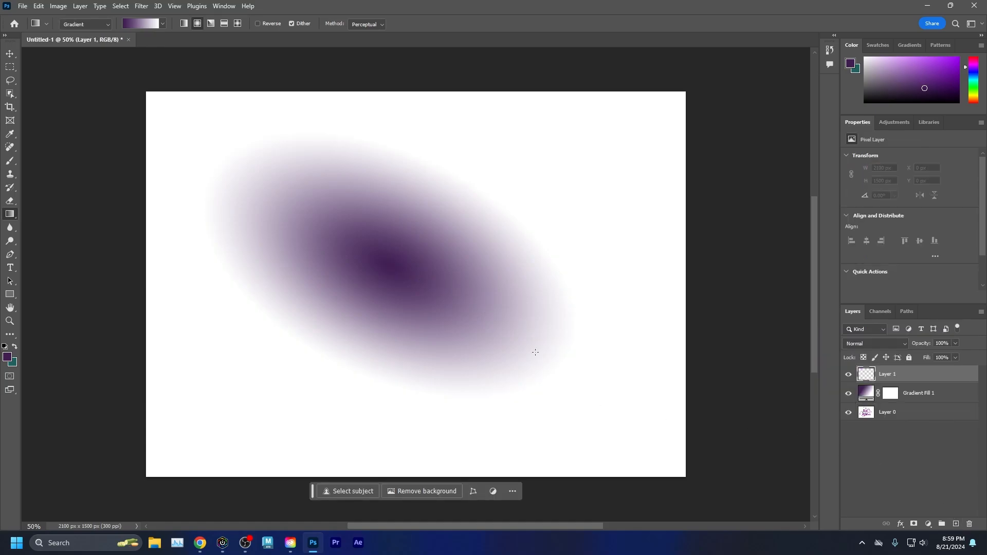
pyautogui.press('b')
pyautogui.moveTo(509, 213); pyautogui.dragTo(488, 340)
pyautogui.moveTo(537, 242)
pyautogui.mouseDown()
pyautogui.moveTo(440, 352)
pyautogui.moveTo(354, 321)
pyautogui.moveTo(469, 207)
pyautogui.moveTo(474, 381)
pyautogui.mouseUp()
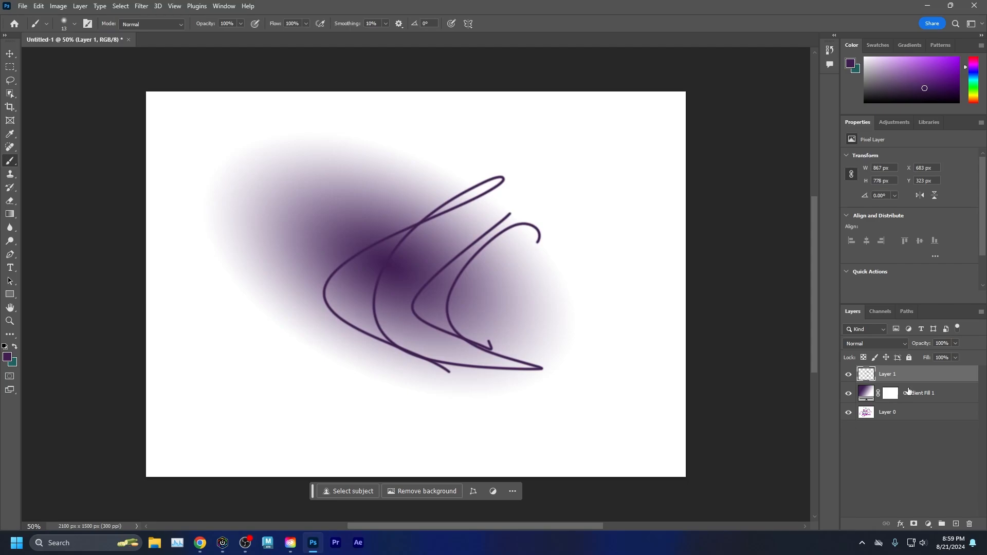
pyautogui.moveTo(560, 328); pyautogui.dragTo(473, 367)
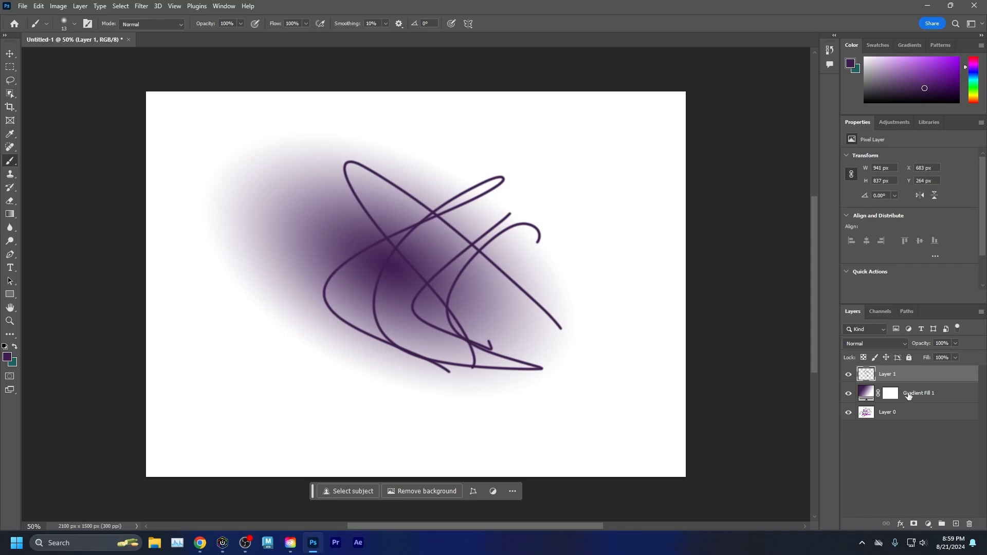
# - Delete the top layer containing the dark purple brush strokes
pyautogui.click(969, 524)
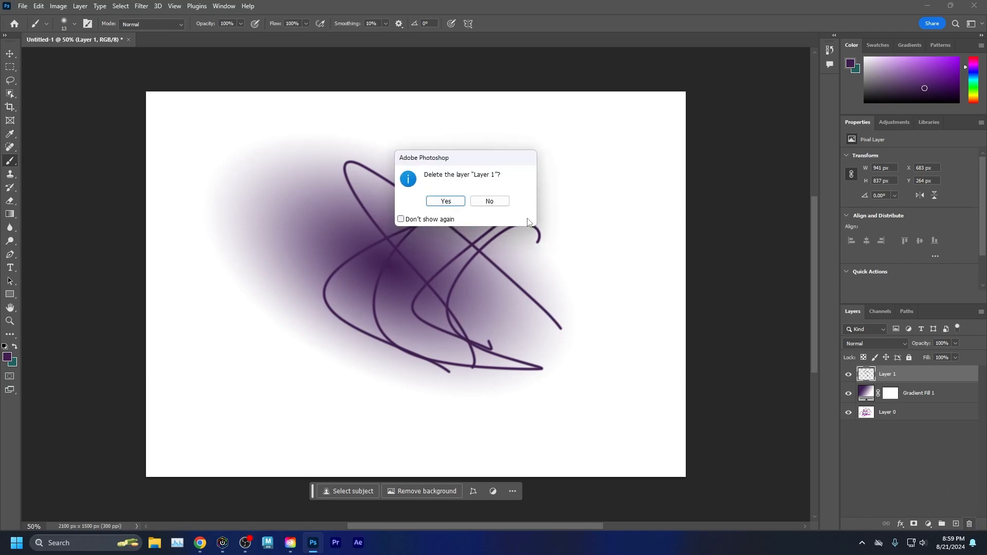
pyautogui.click(441, 202)
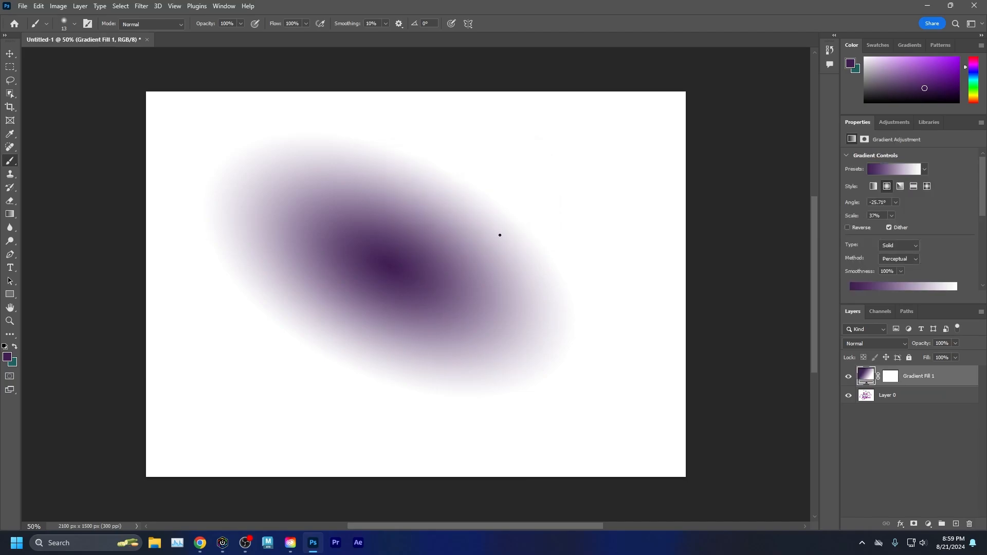